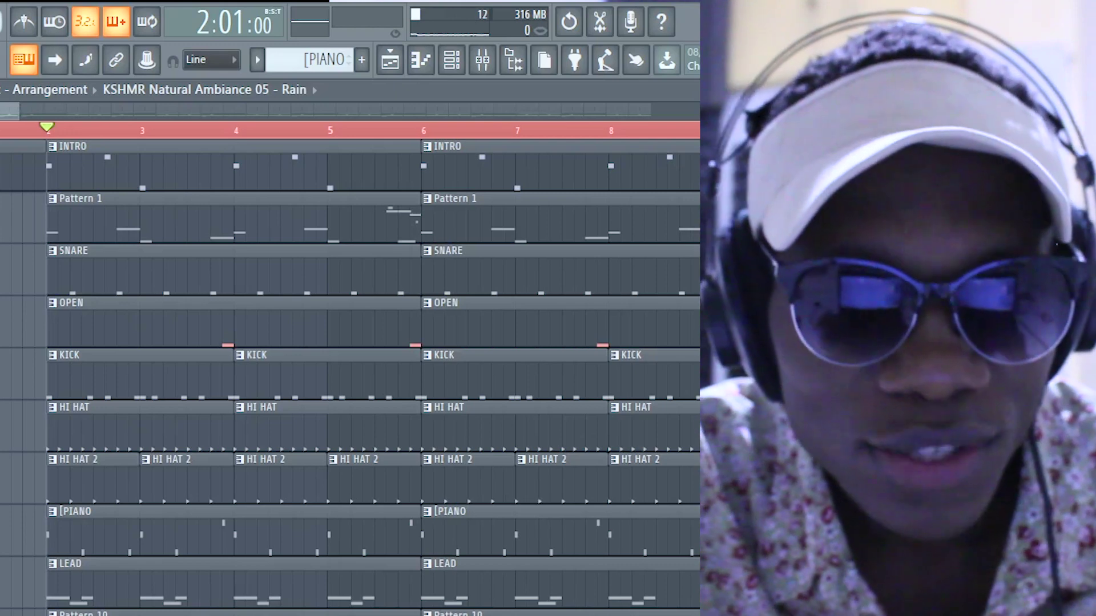
Solo Track 10 to audition Pattern 10, and unmute the KSHMR Natural Ambiance rain clips on Track 13.
scroll(1, 505, "down", 4)
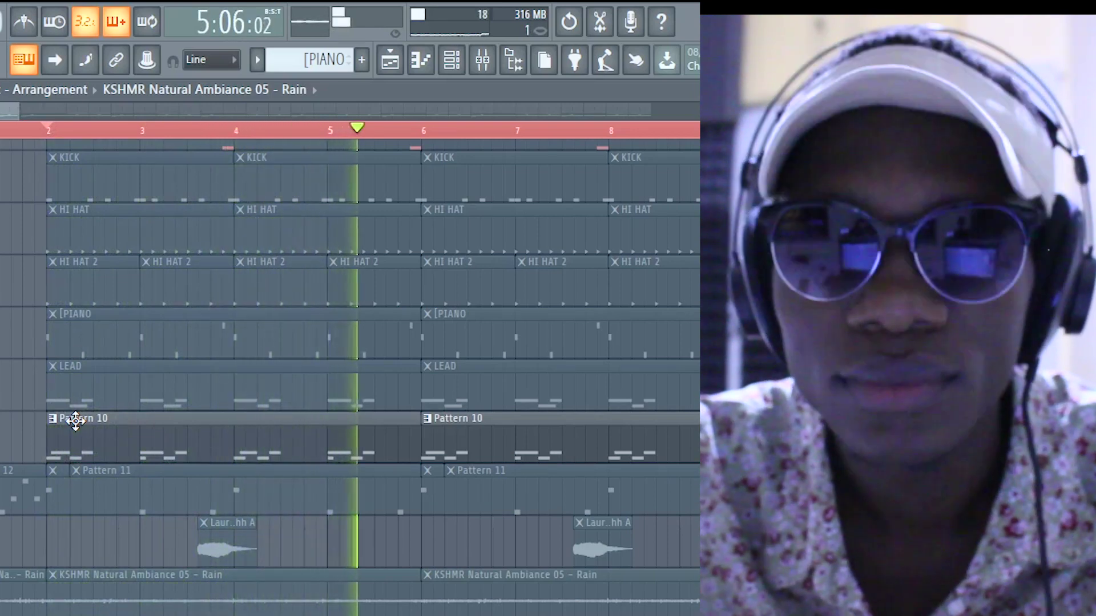
key("space")
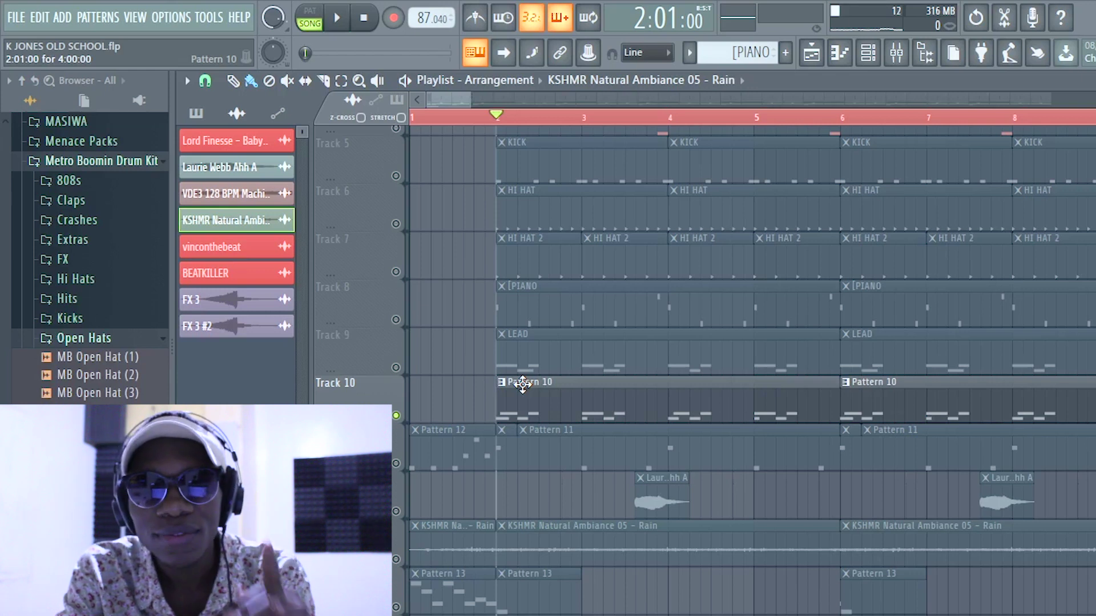
left_click(396, 559)
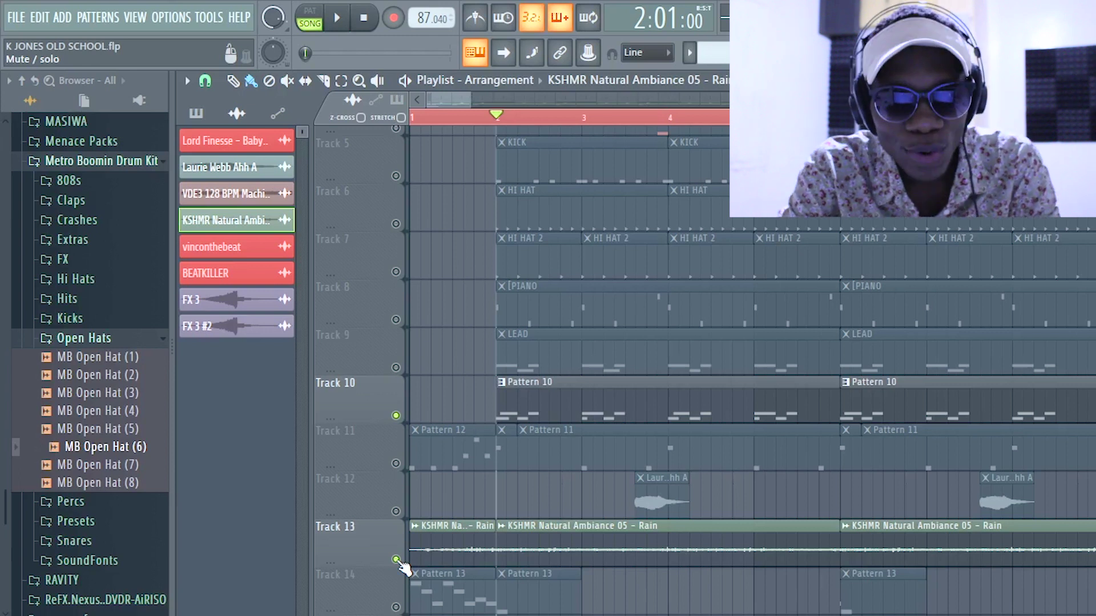
Unmute the SNARE pattern on Track 3 and play it together with Pattern 10.
scroll(508, 471, "up", 4)
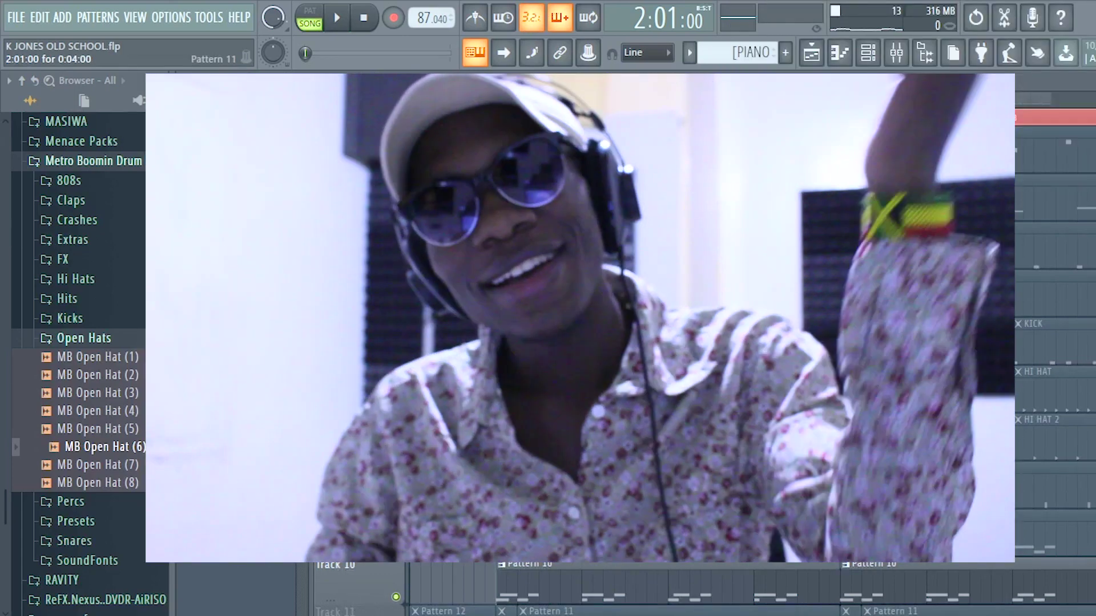
scroll(508, 471, "down", 3)
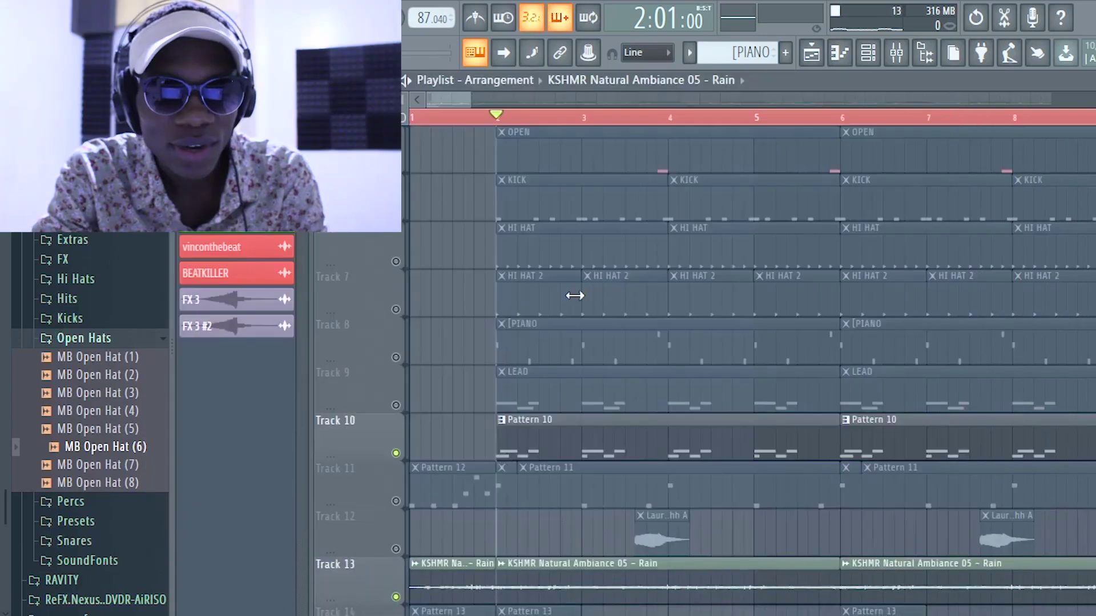
scroll(575, 296, "up", 3)
scroll(575, 296, "down", 3)
scroll(575, 296, "up", 3)
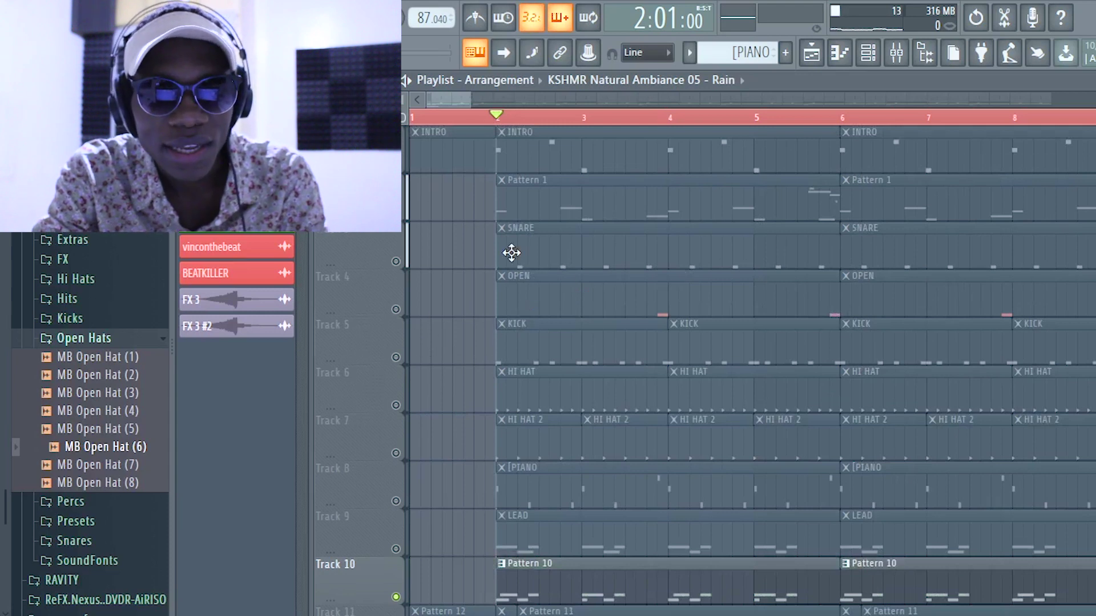
left_click(396, 262)
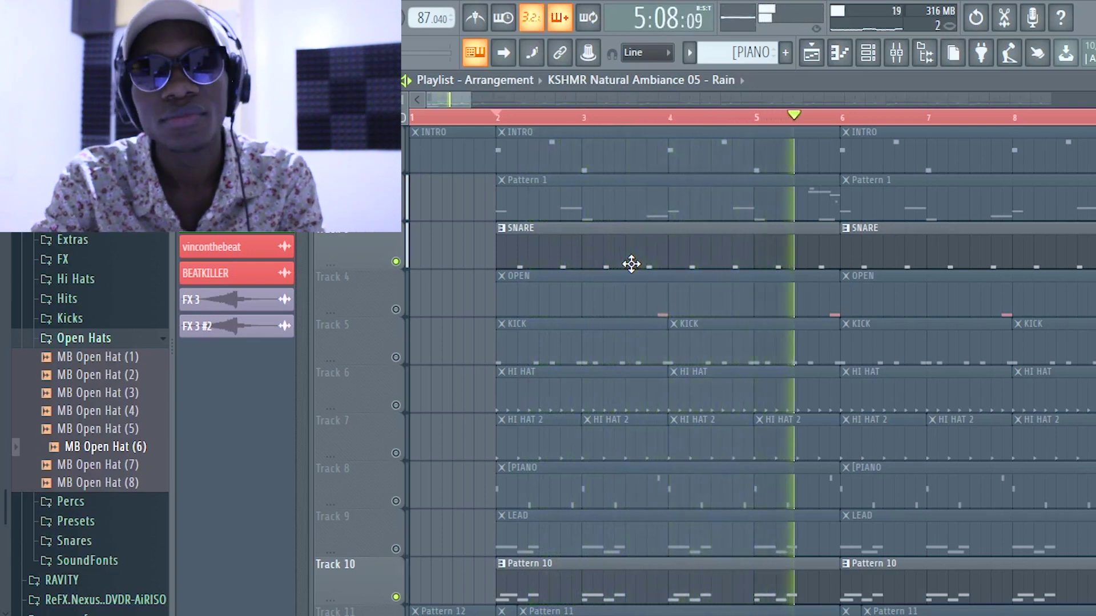
key("space")
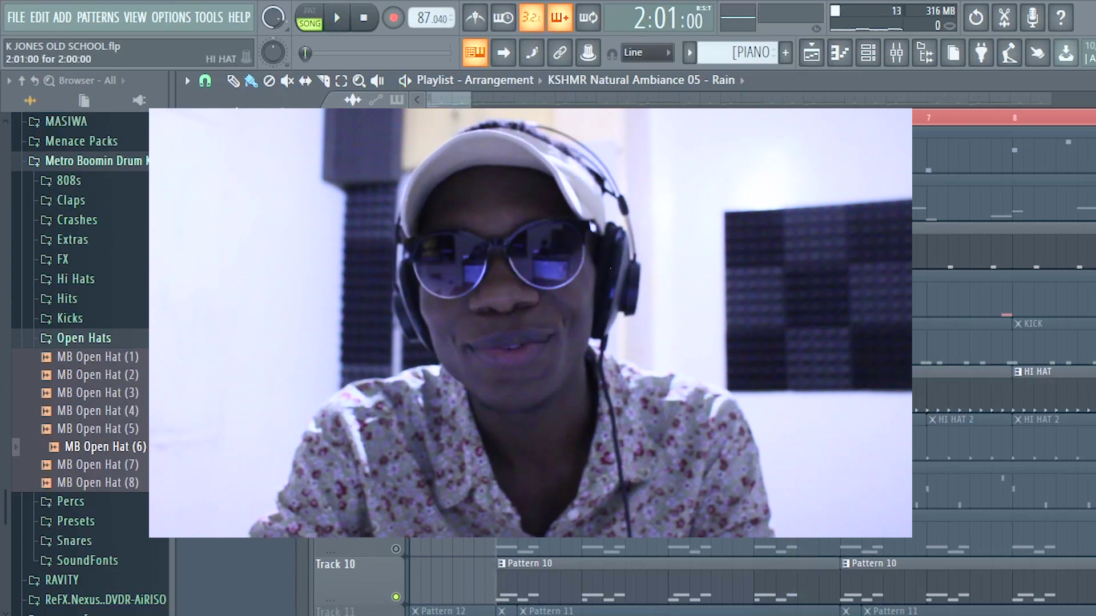
Unmute the HI HAT and KICK tracks and play them along with the SNARE and Pattern 10.
key("space")
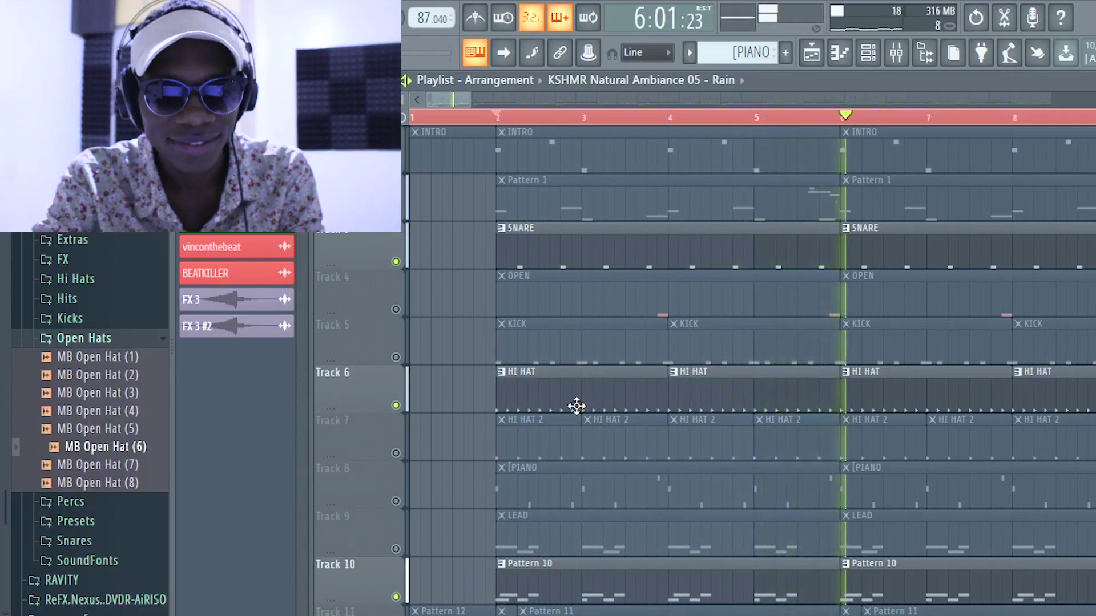
key("space")
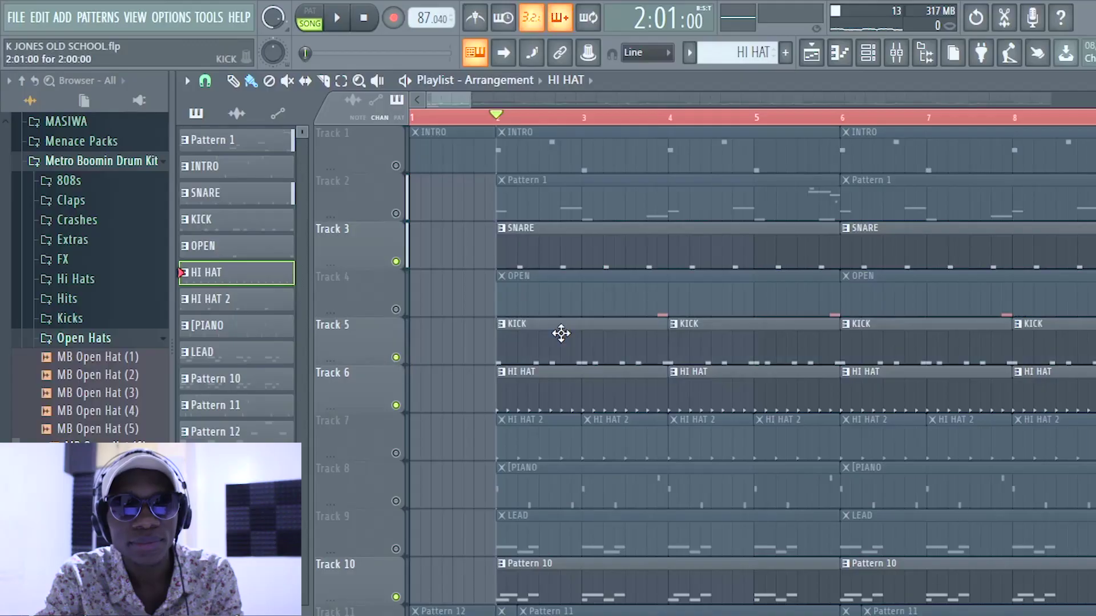
key("space")
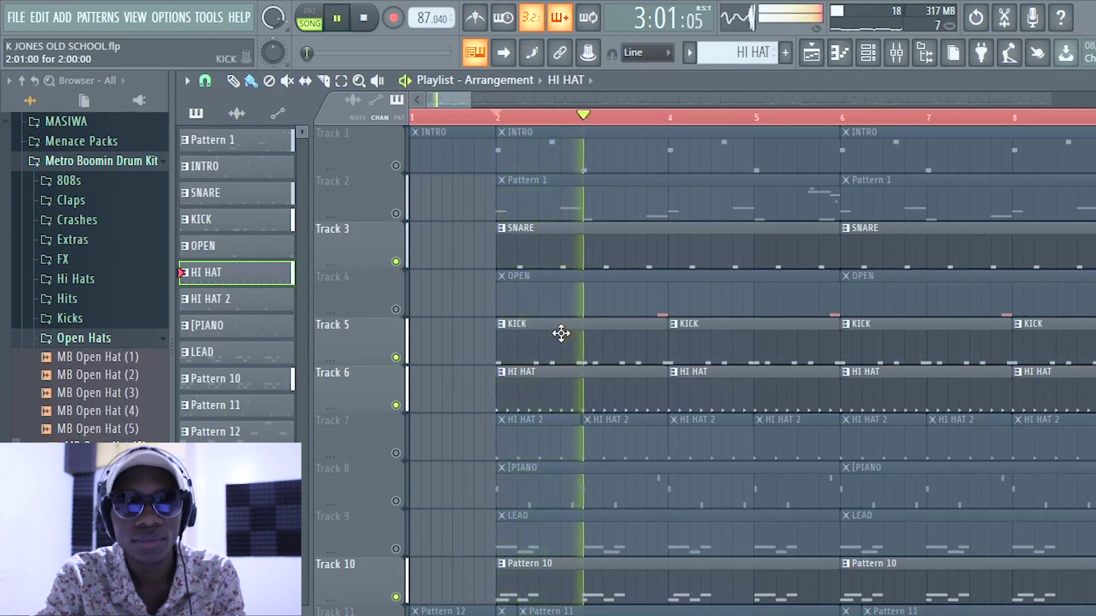
Examine the KICK pattern's notes in the piano roll and return to the playlist.
double_click(564, 341)
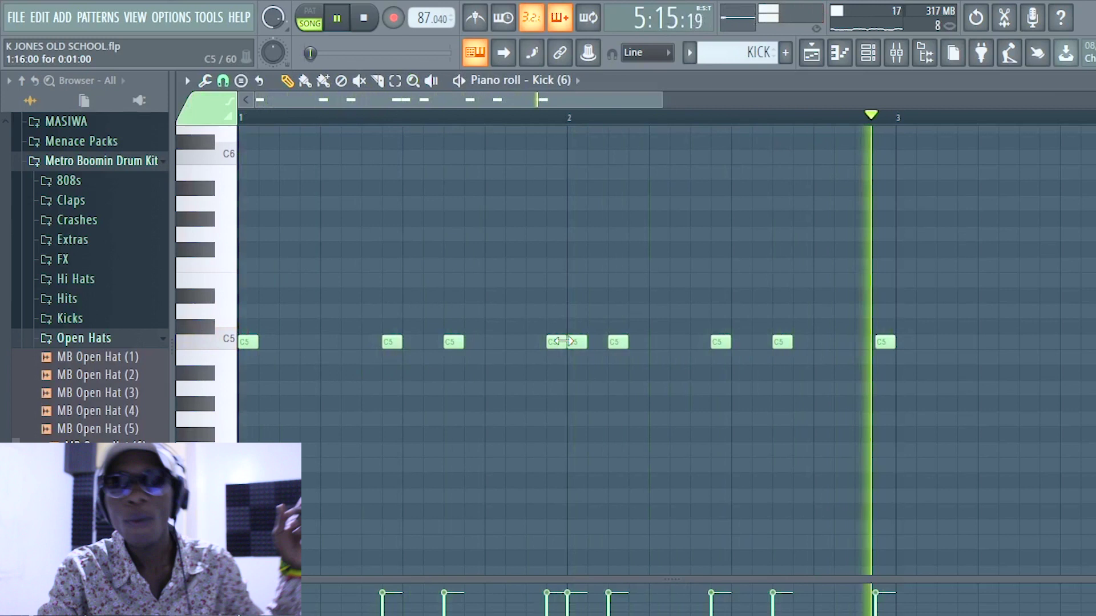
key("space")
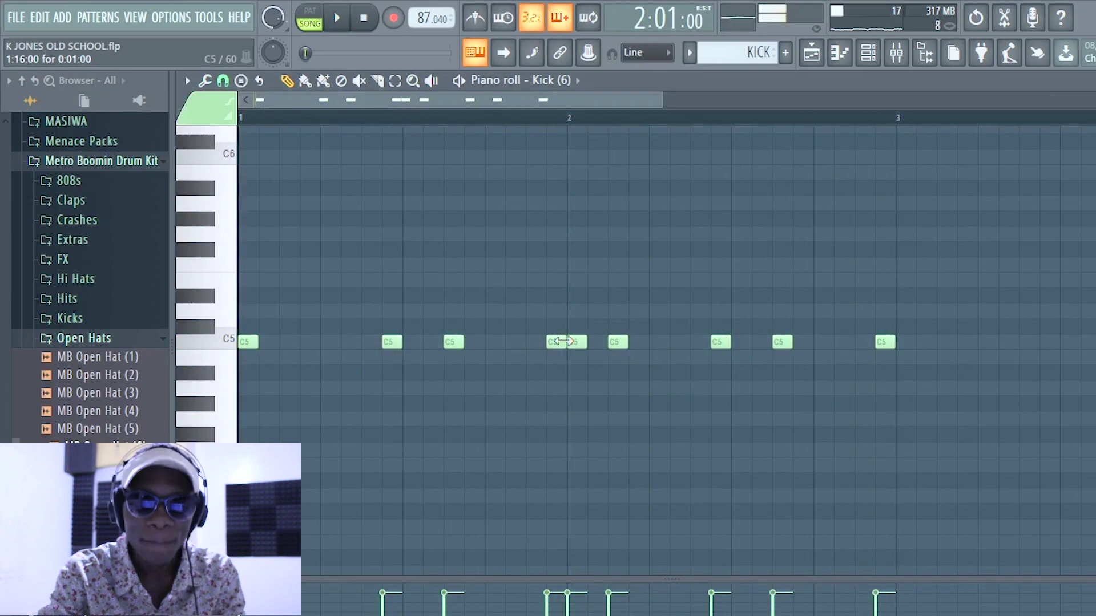
left_click(812, 53)
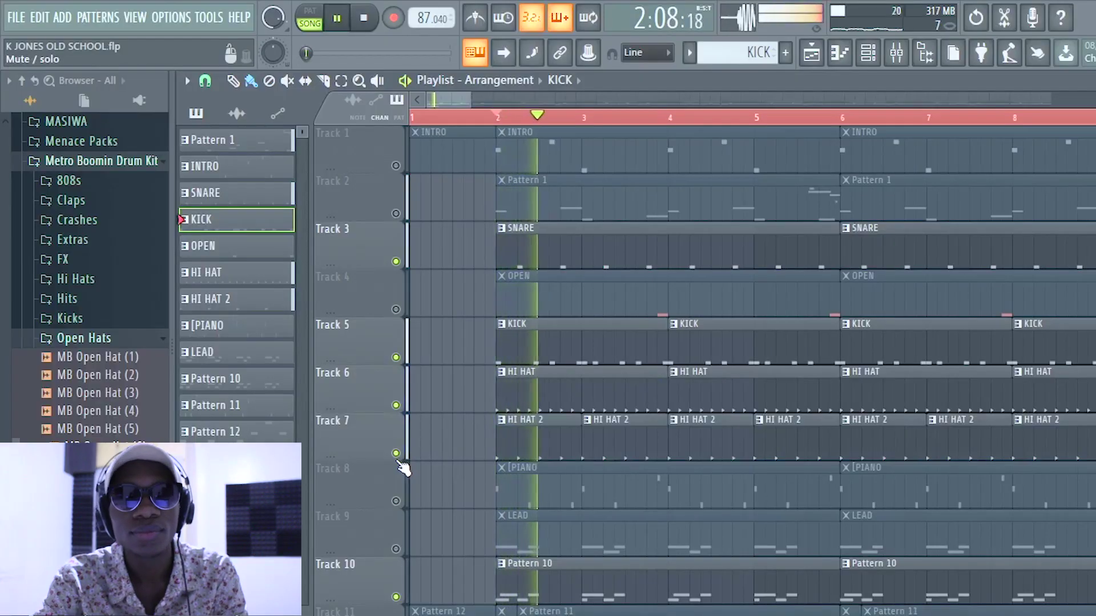
Solo HI HAT 2 on Track 7, and unmute the HI HAT on Track 6 to audition both hi-hat layers.
key("space")
left_click(395, 454, "ctrl")
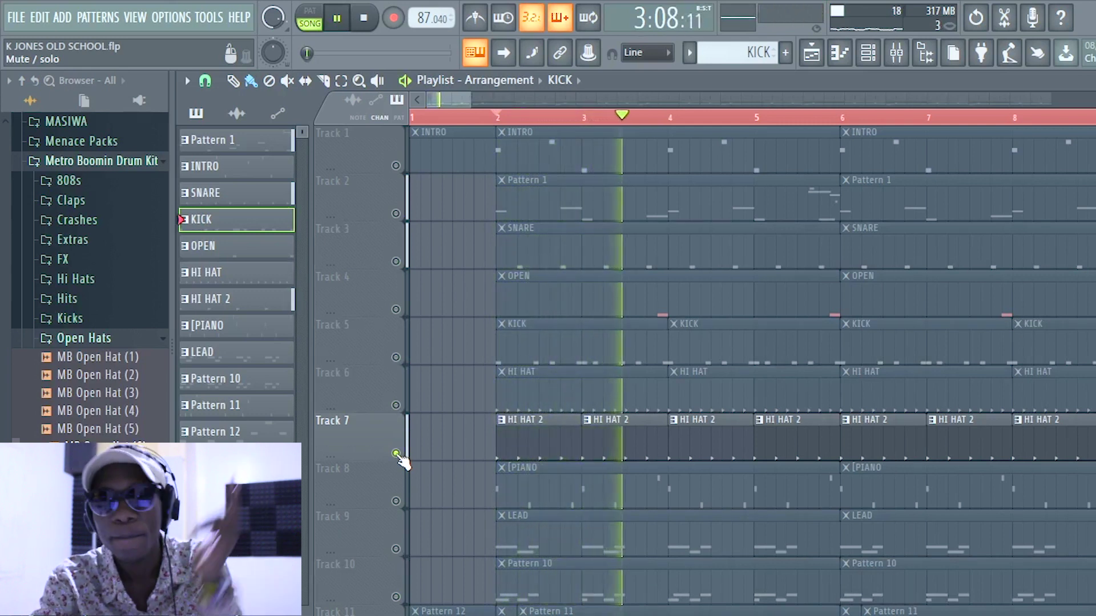
key("space")
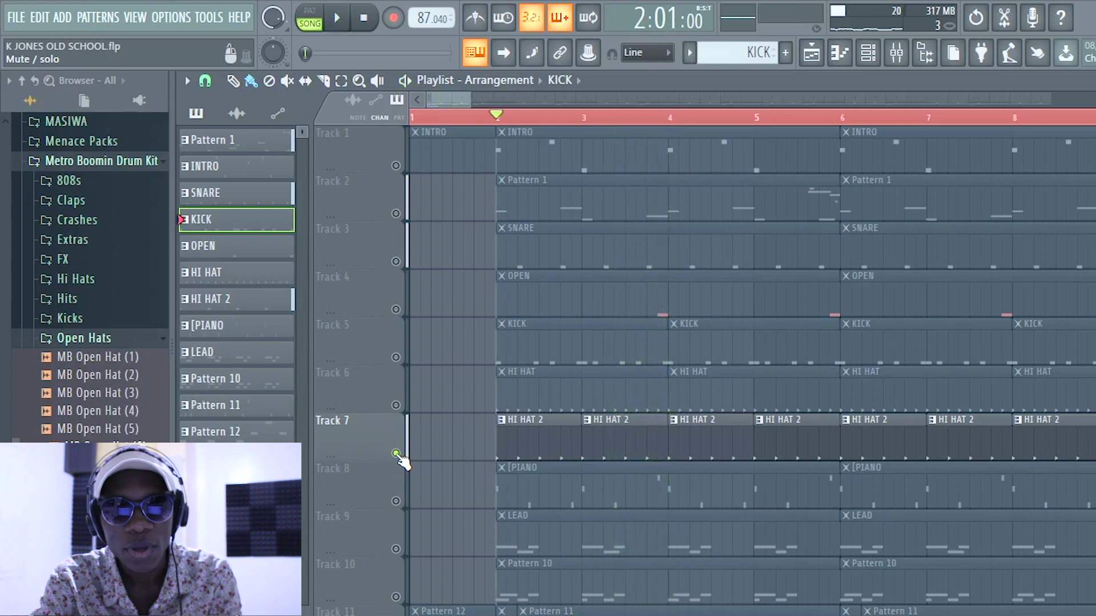
left_click(398, 407)
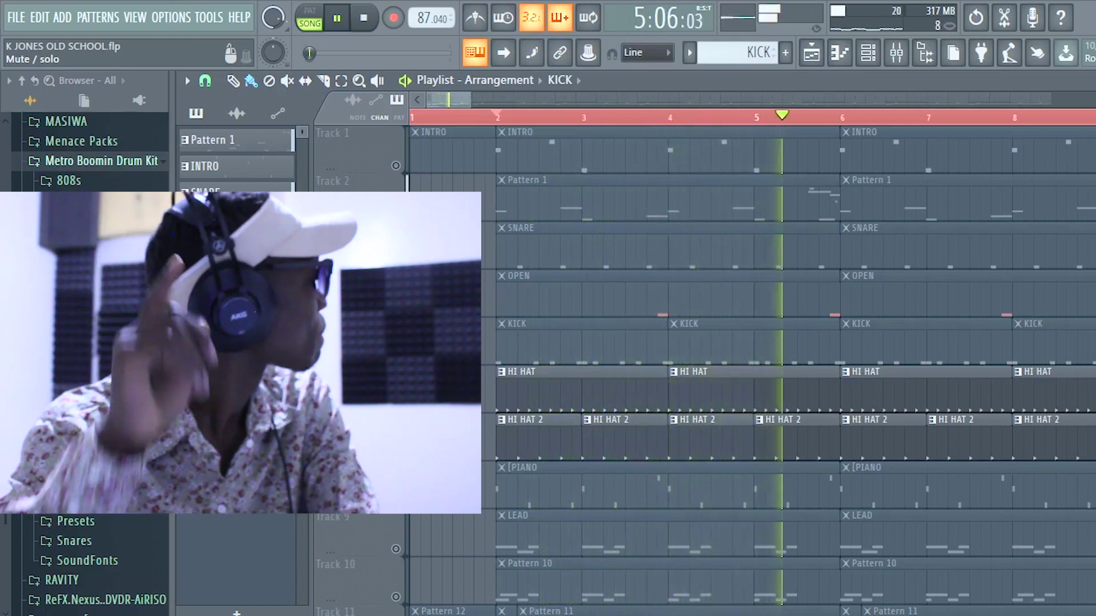
key("space")
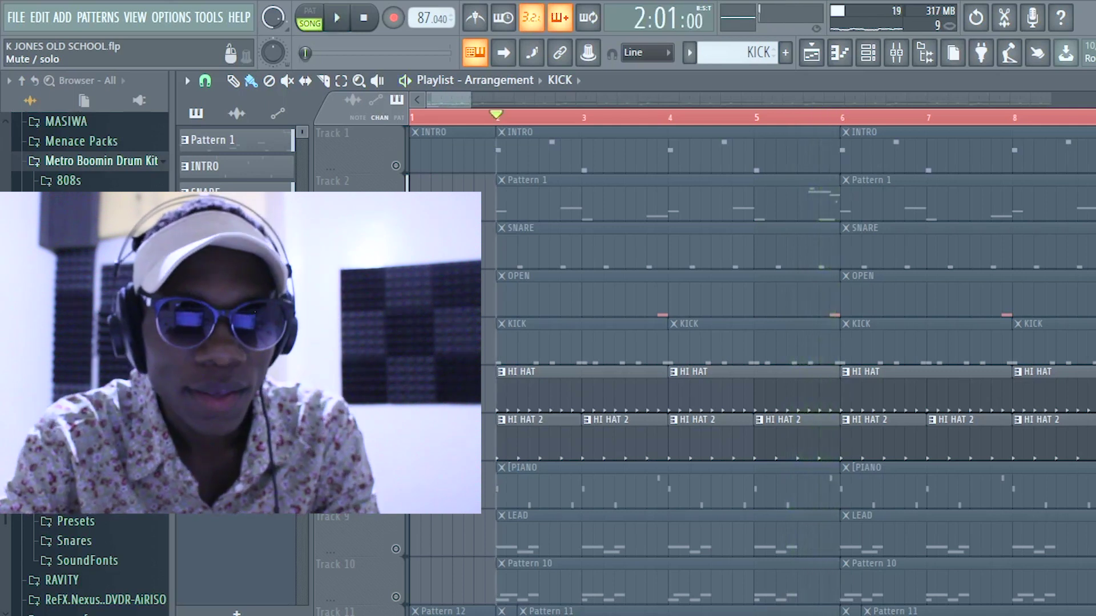
Unmute the KICK, OPEN, SNARE and Pattern 10 tracks for combined playback, and unmute the rain ambience on Track 13.
left_click(396, 357)
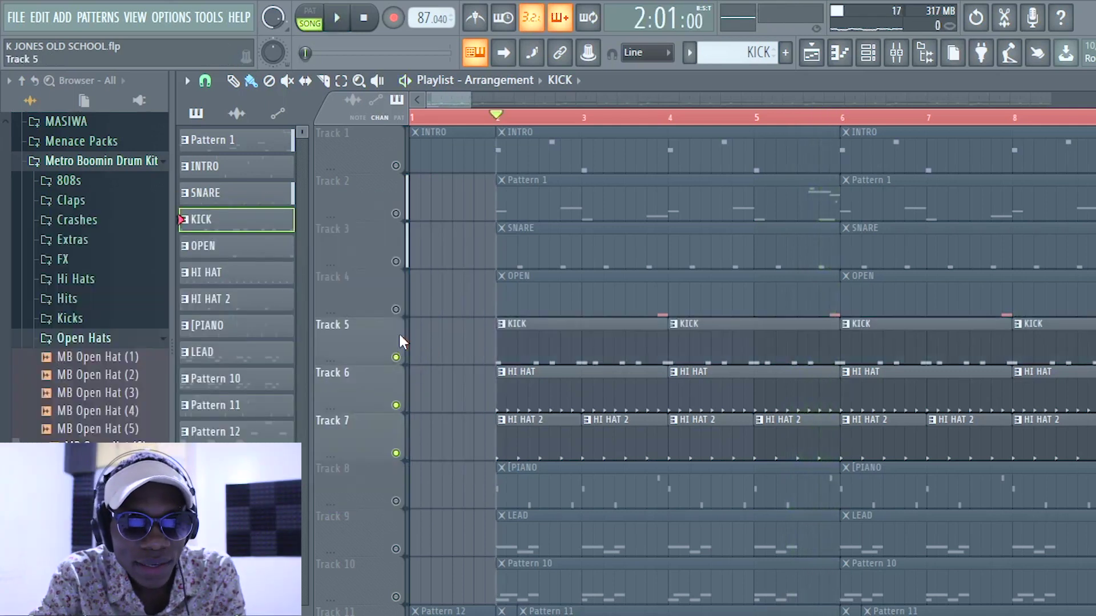
left_click(396, 310)
left_click(396, 262)
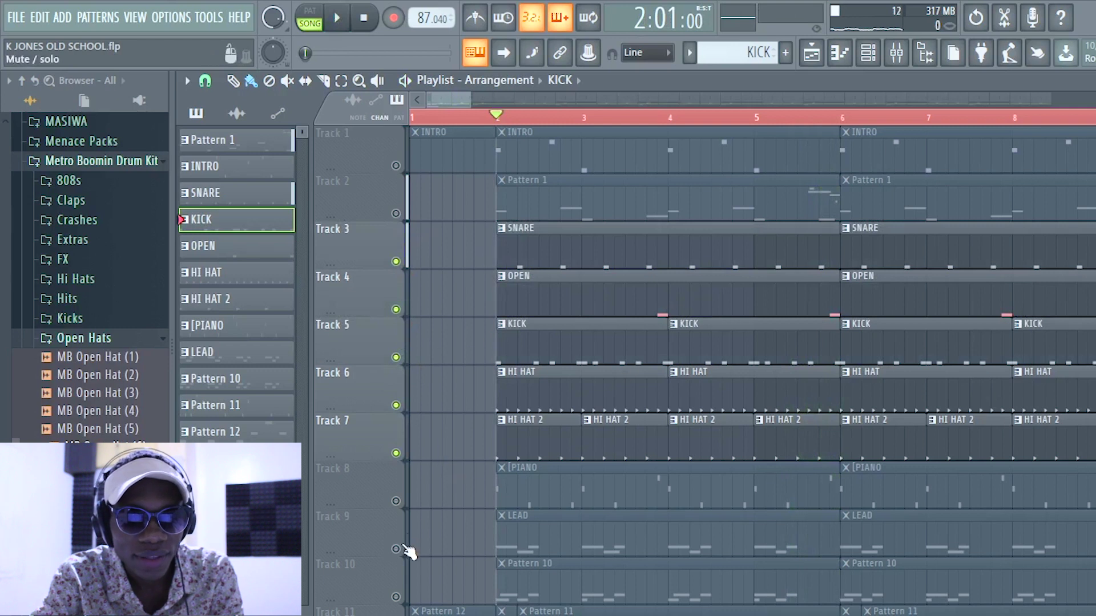
left_click(396, 597)
key("space")
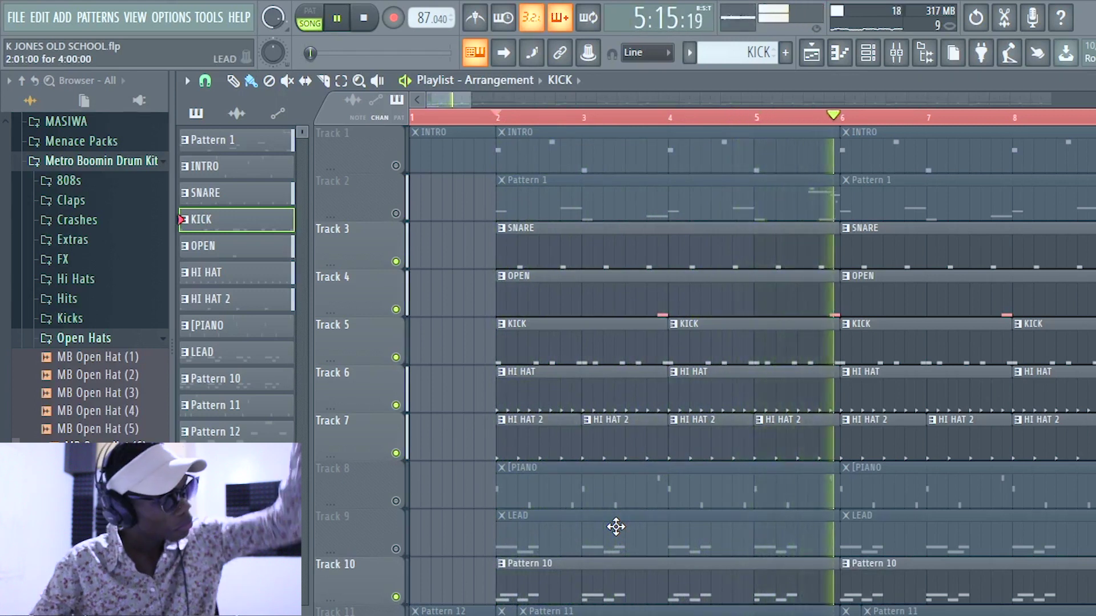
key("space")
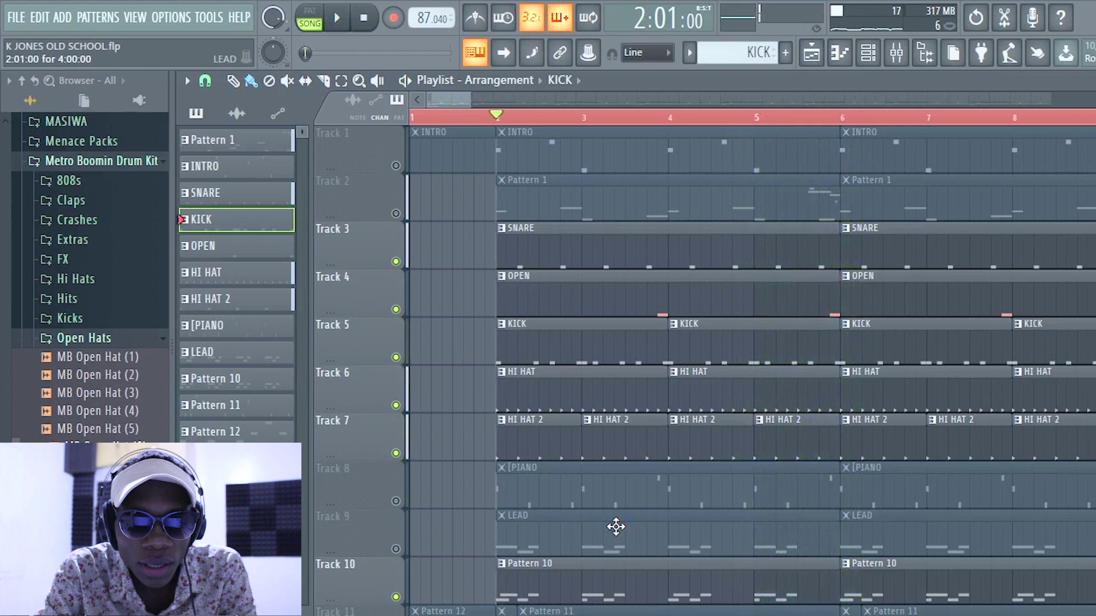
scroll(492, 438, "down", 8)
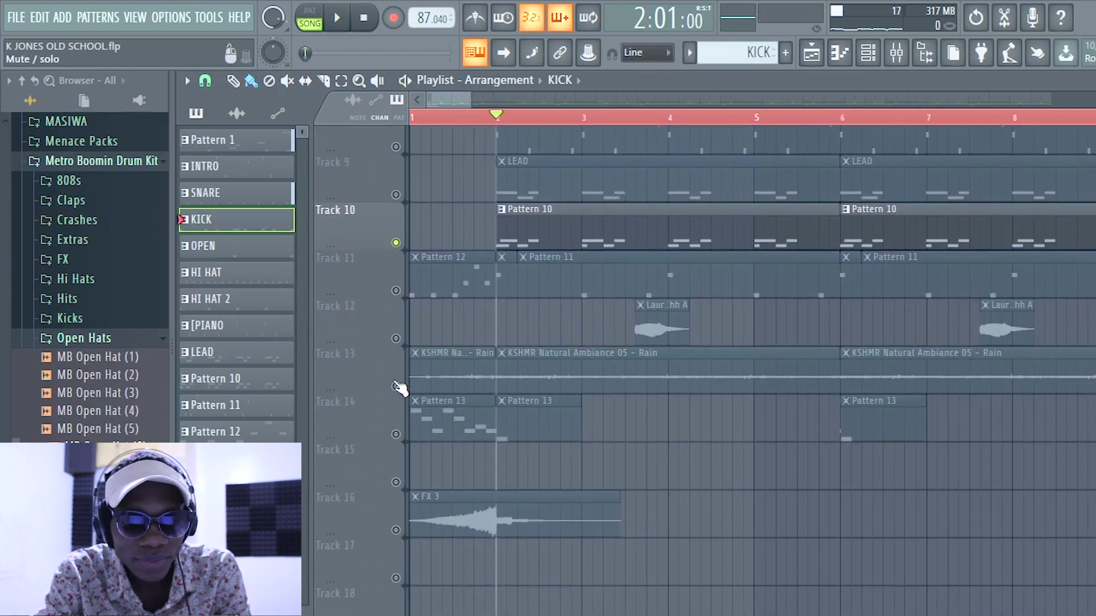
left_click(396, 386)
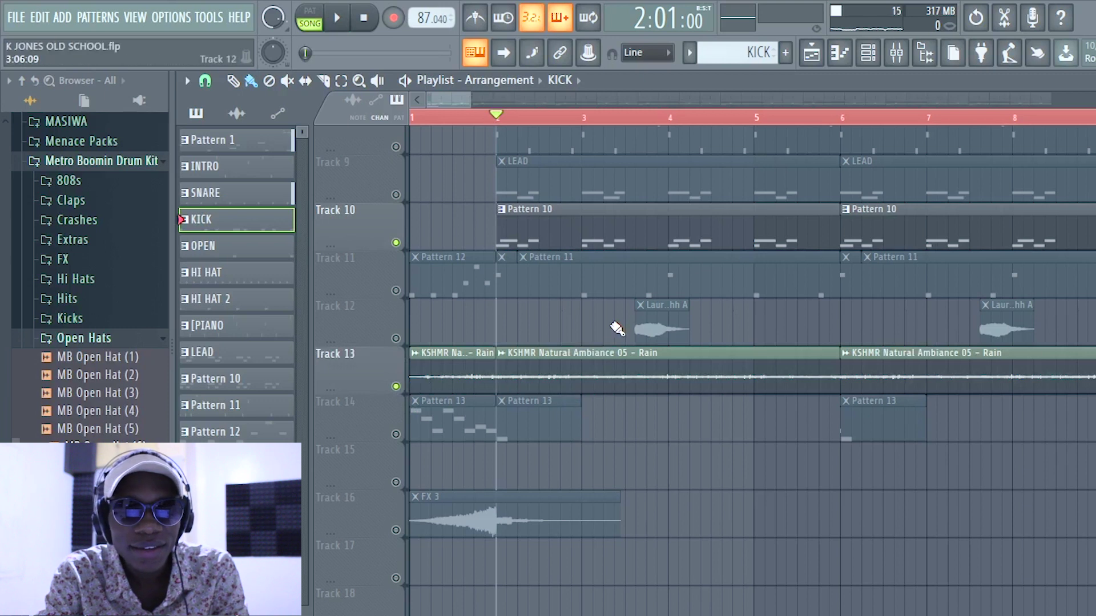
Solo Track 2 and play Pattern 1 on its own.
scroll(617, 328, "up", 7)
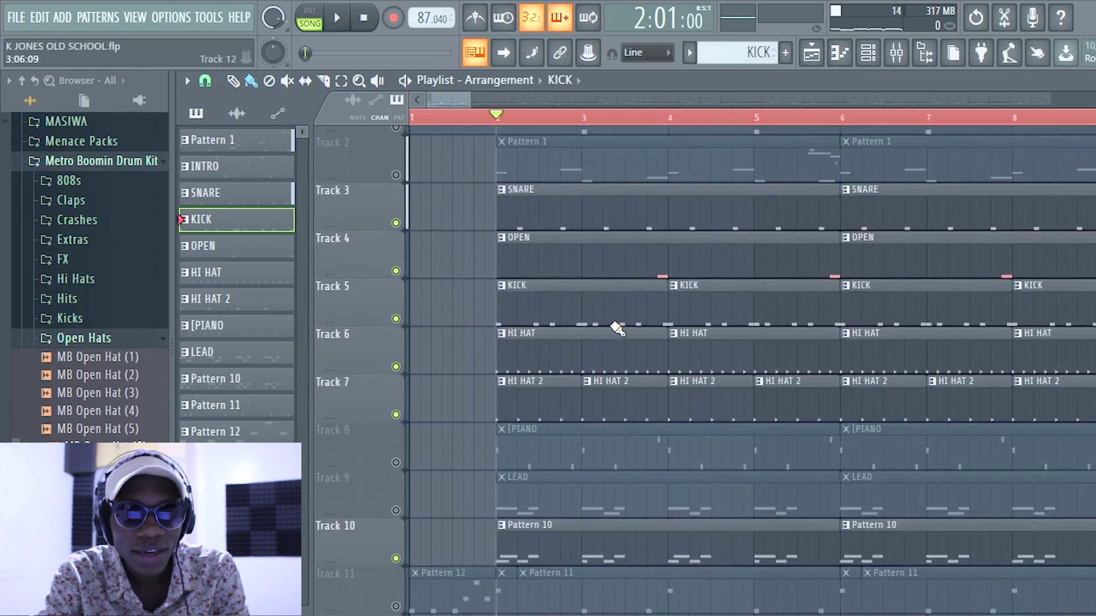
scroll(558, 307, "up", 1)
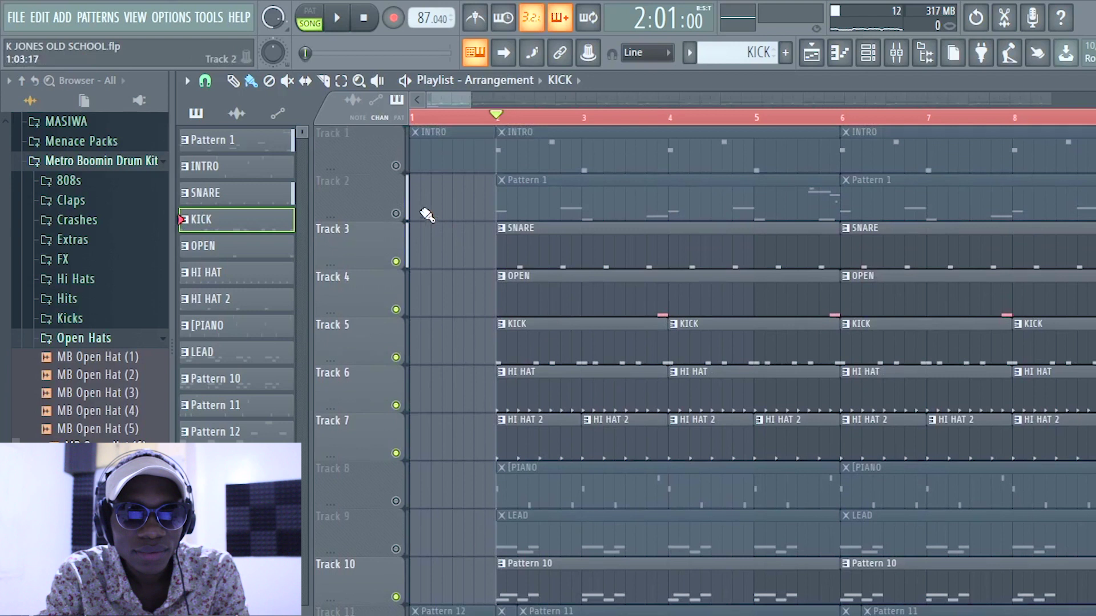
left_click(396, 214)
left_click(396, 214, "ctrl")
key("space")
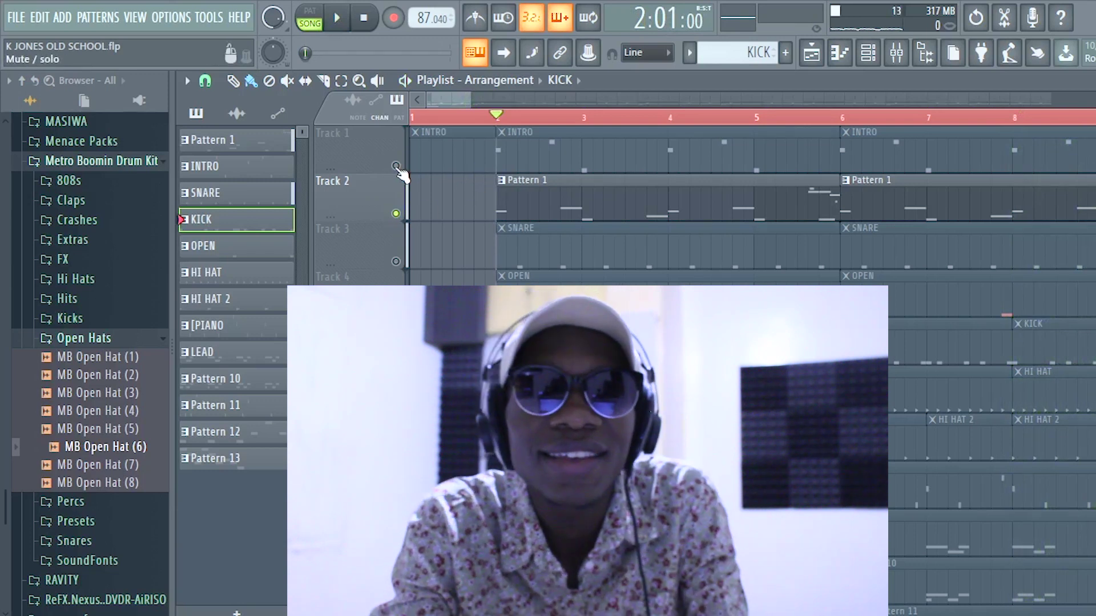
Solo the INTRO pattern on Track 1, and unmute Track 2 to audition it together with Pattern 1.
right_click(396, 167)
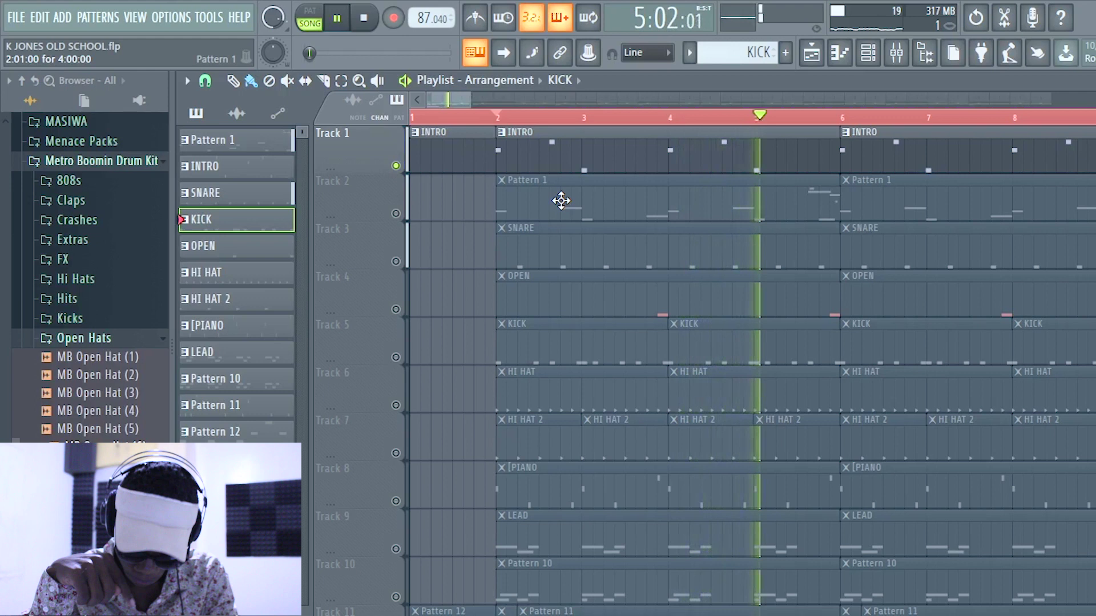
left_click(396, 214)
key("space")
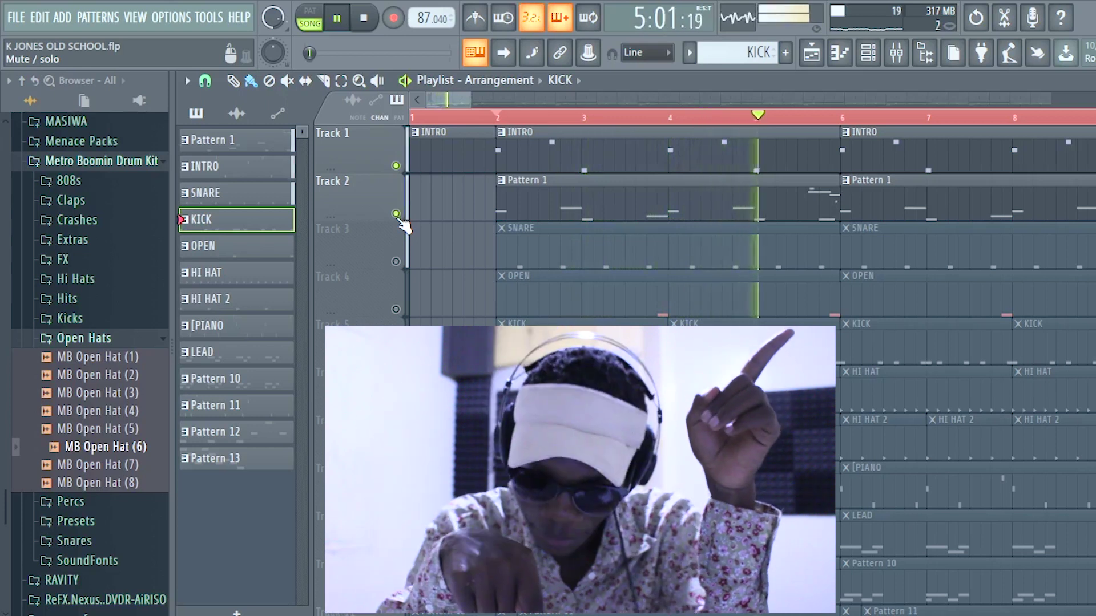
Unmute Tracks 3 to 7 to bring the SNARE, OPEN, KICK, HI HAT and HI HAT 2 patterns back in.
left_click(396, 261)
left_click(396, 309)
left_click(397, 358)
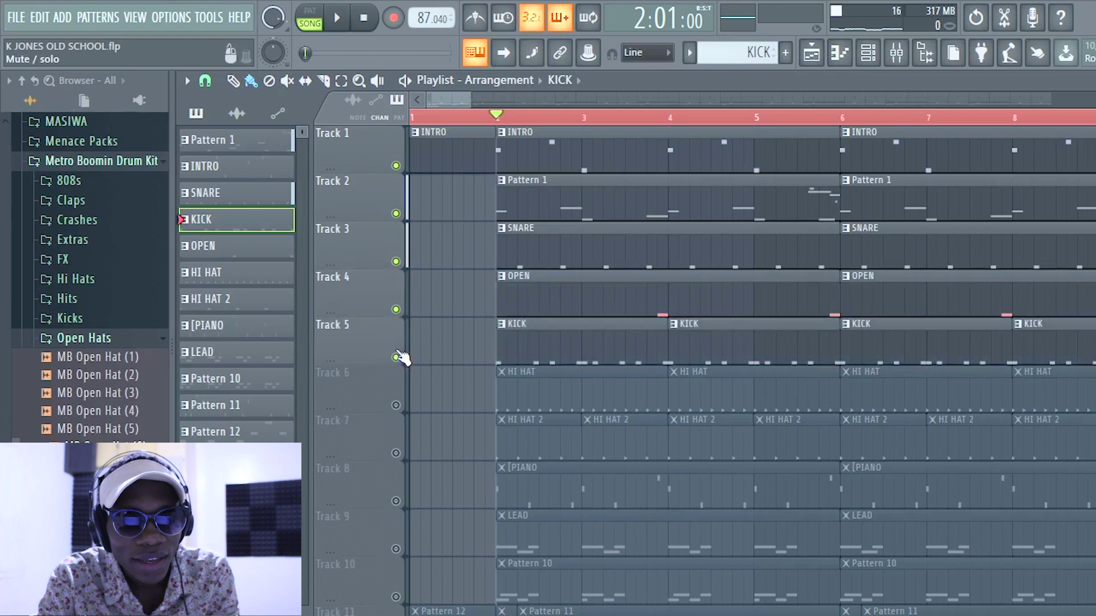
left_click(396, 405)
left_click(396, 453)
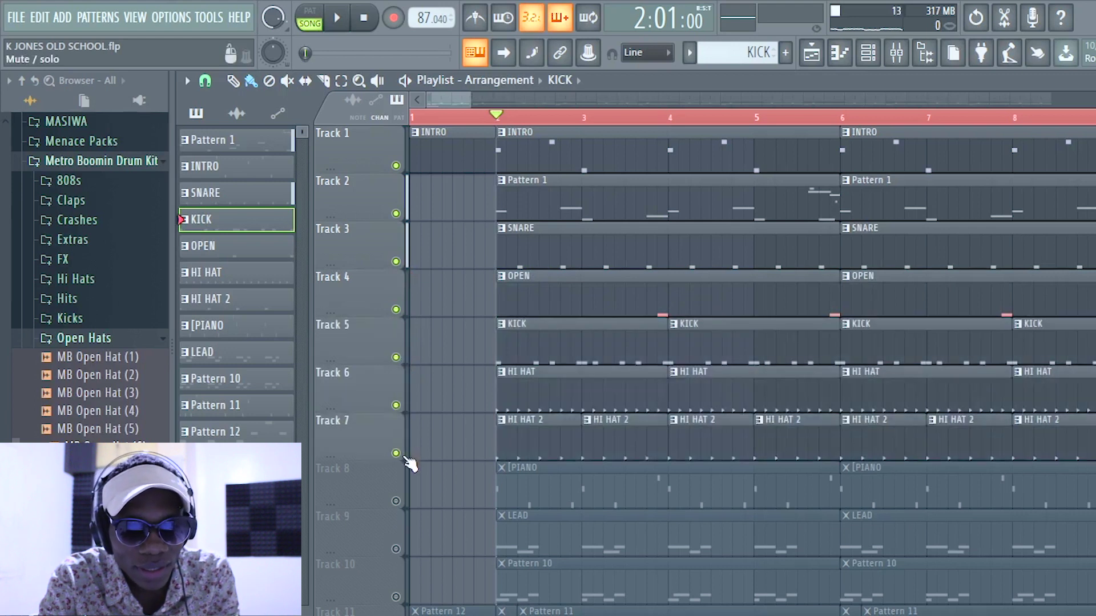
Solo Track 8 and play the [PIANO pattern on its own.
scroll(559, 405, "down", 5)
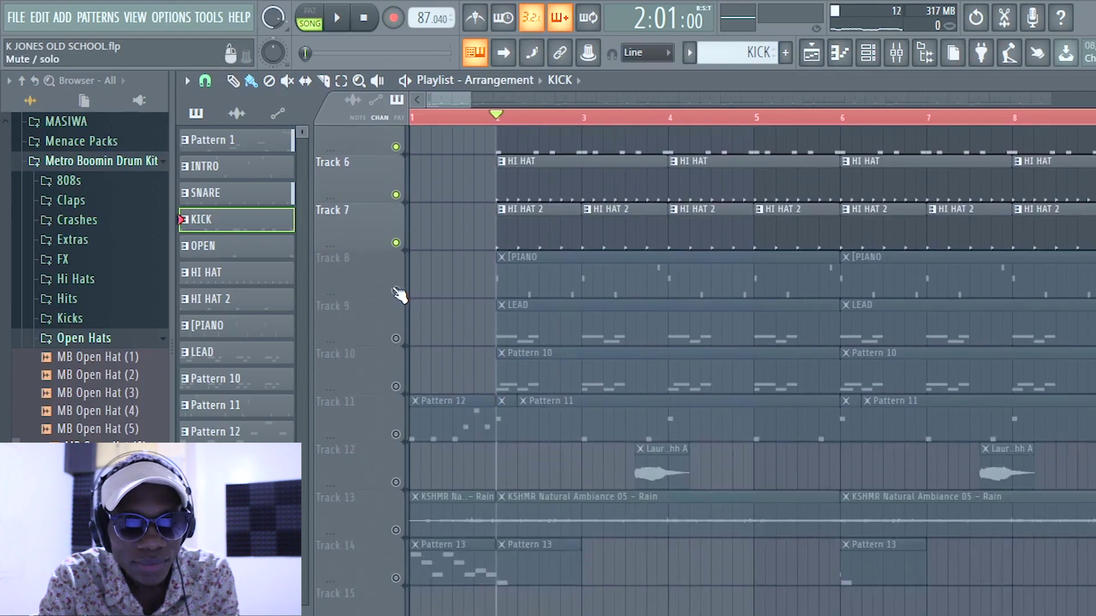
right_click(396, 291)
key("space")
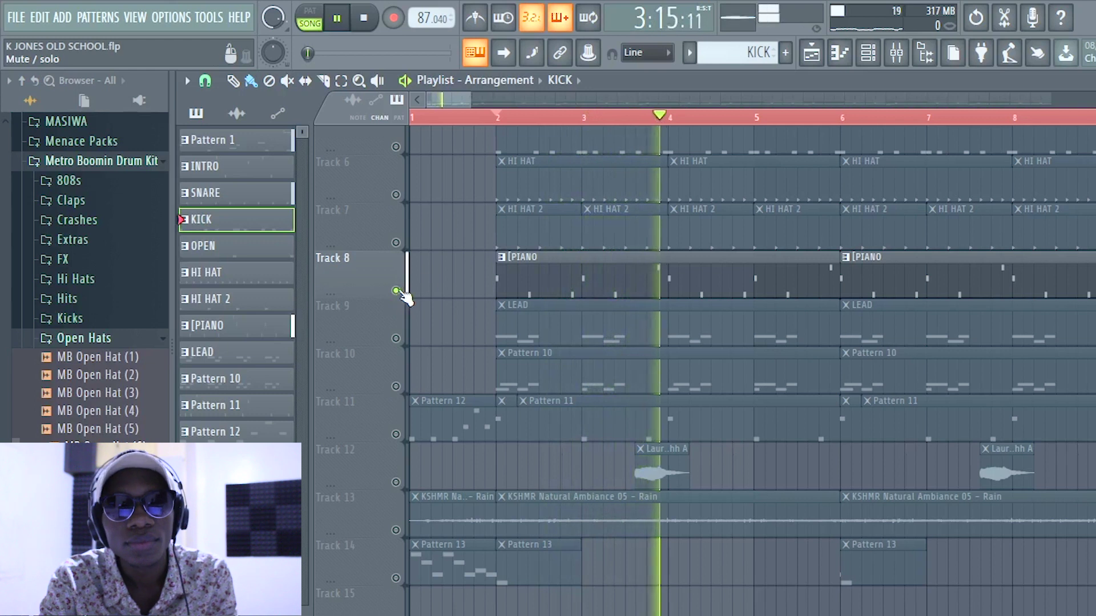
Open the [PIANO pattern in the piano roll and examine its notes across all four bars.
double_click(536, 282)
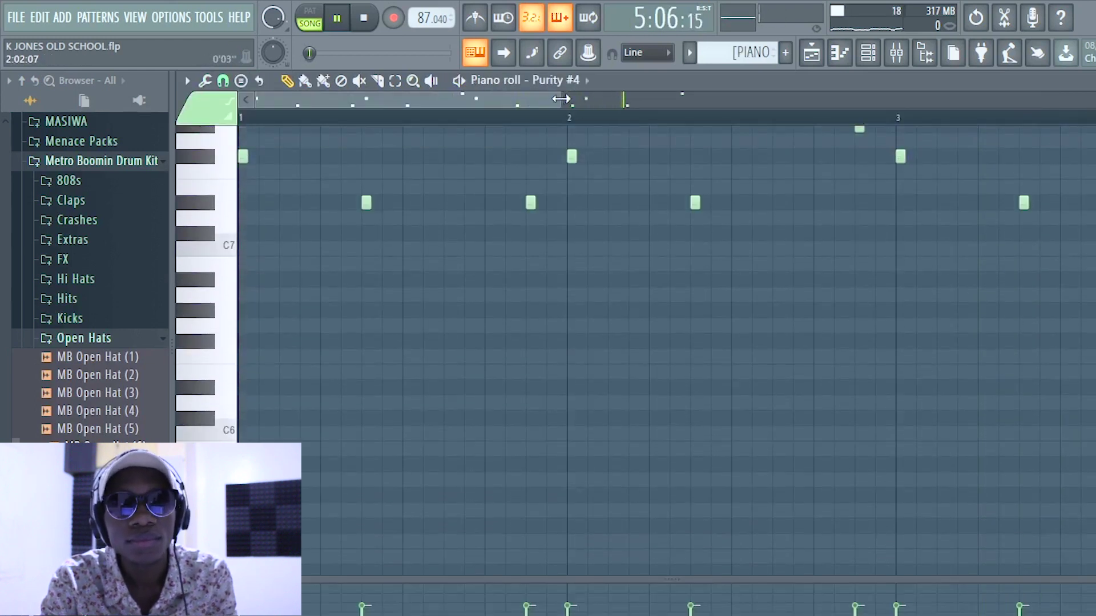
left_click_drag(561, 99, 821, 99)
scroll(794, 227, "up", 3)
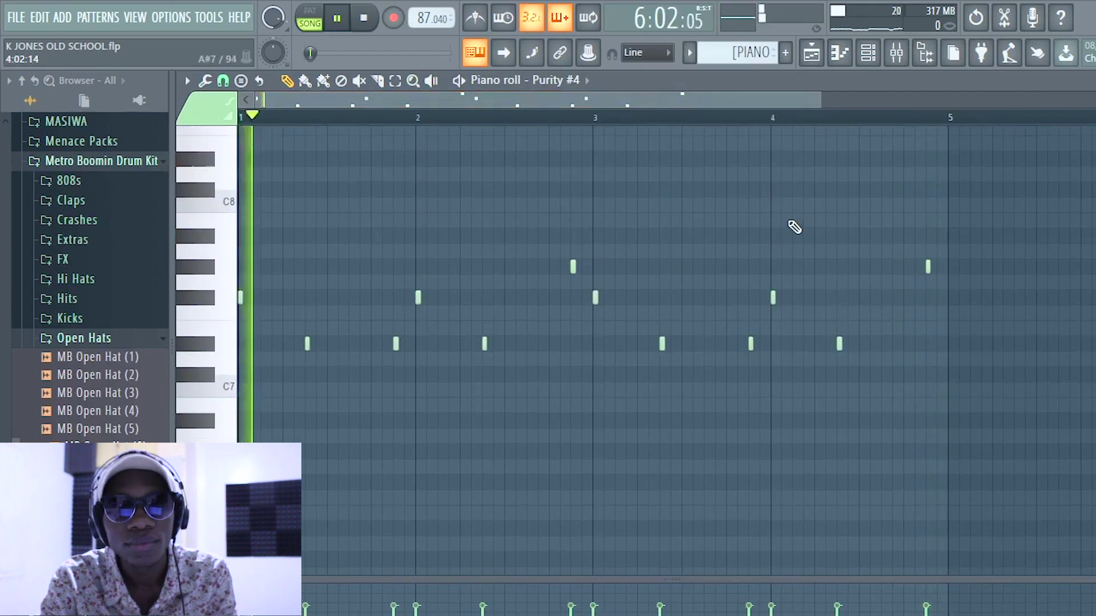
Stop playback of the [PIANO pattern and return from the piano roll to the playlist.
scroll(795, 227, "up", 1)
key("space")
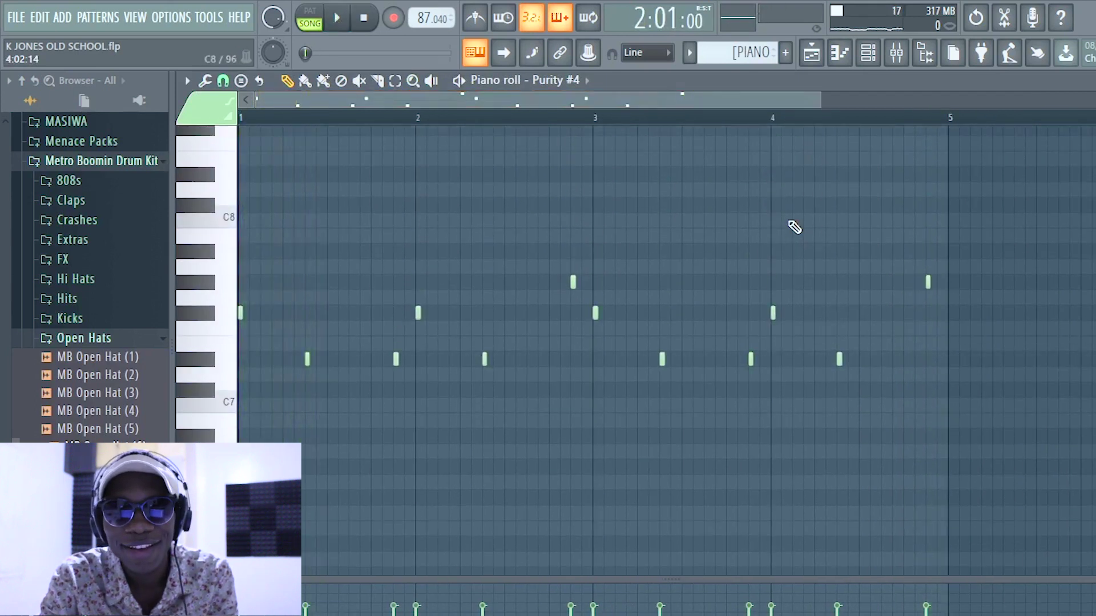
left_click(811, 54)
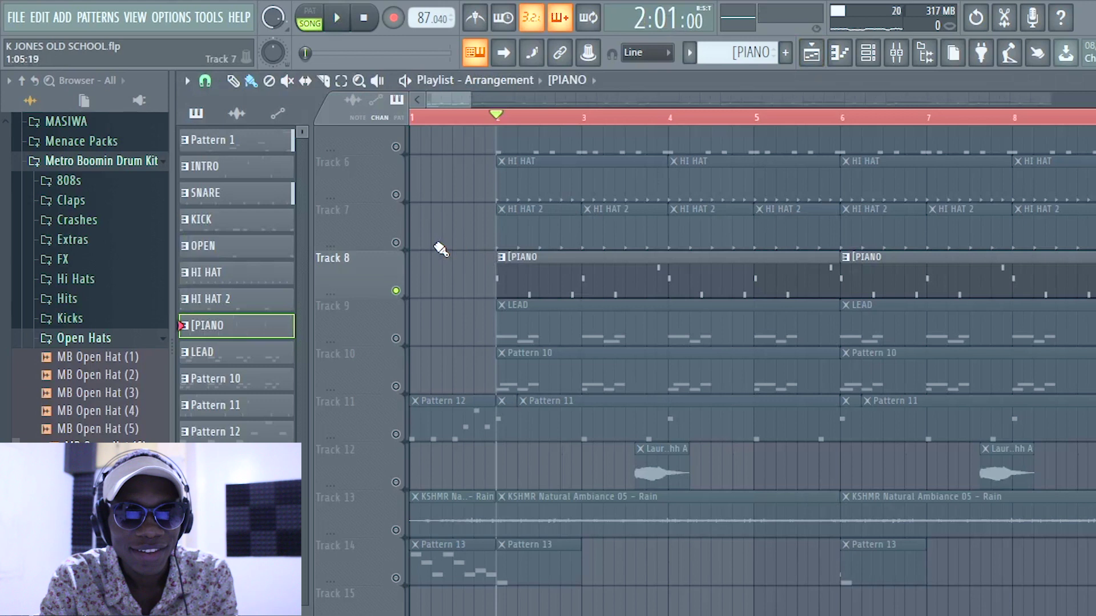
Unmute Tracks 1 to 7 to bring the INTRO, Pattern 1 and drum tracks back in alongside the [PIANO pattern.
left_click(396, 243)
scroll(551, 238, "up", 2)
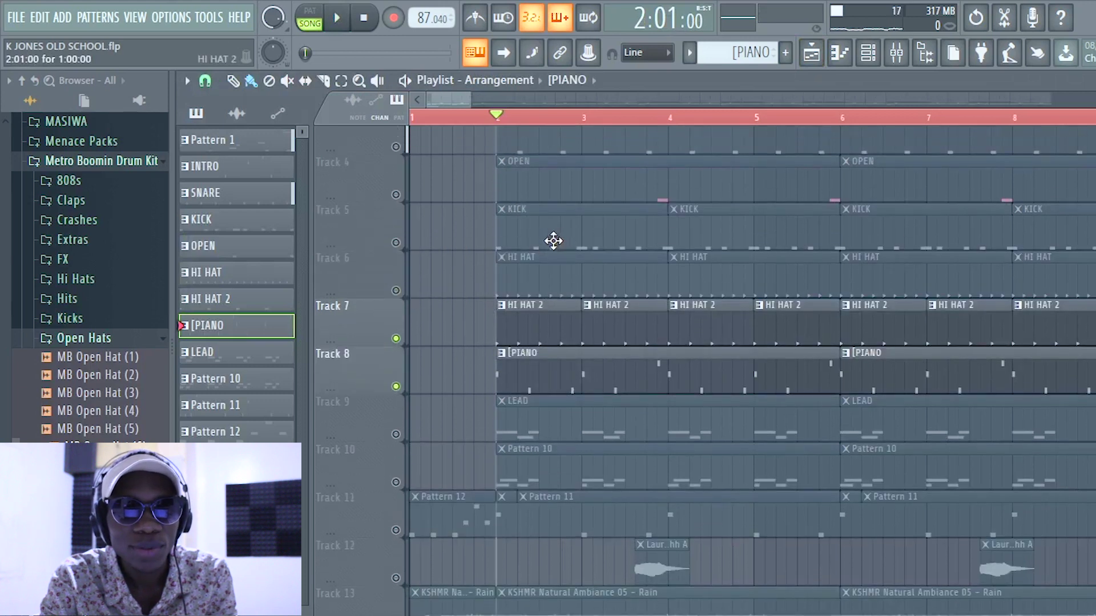
left_click(396, 291)
left_click(396, 243)
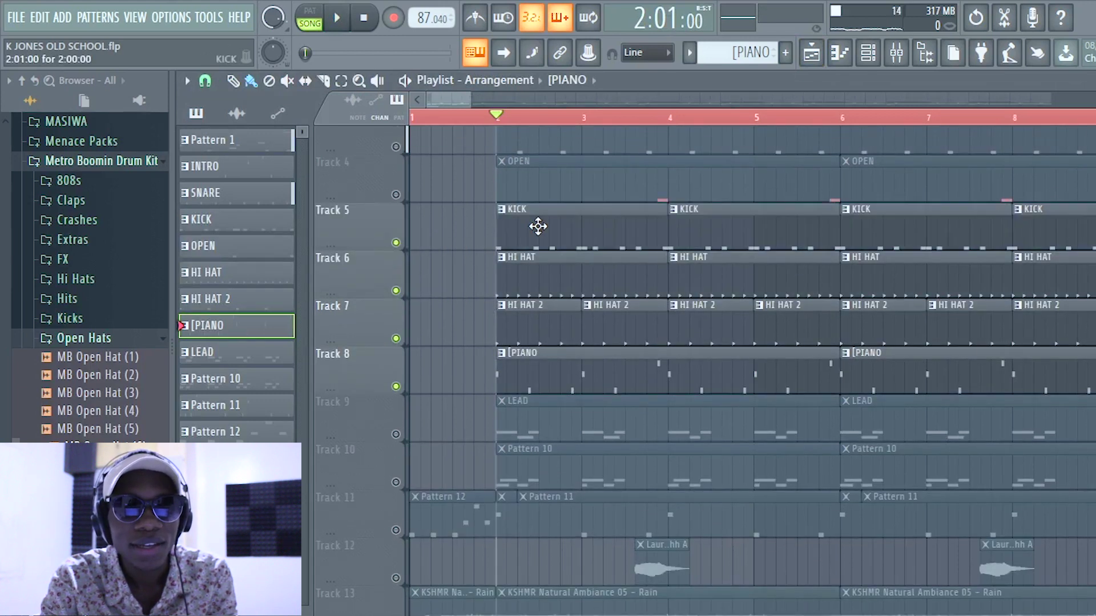
scroll(538, 226, "up", 3)
left_click(396, 308)
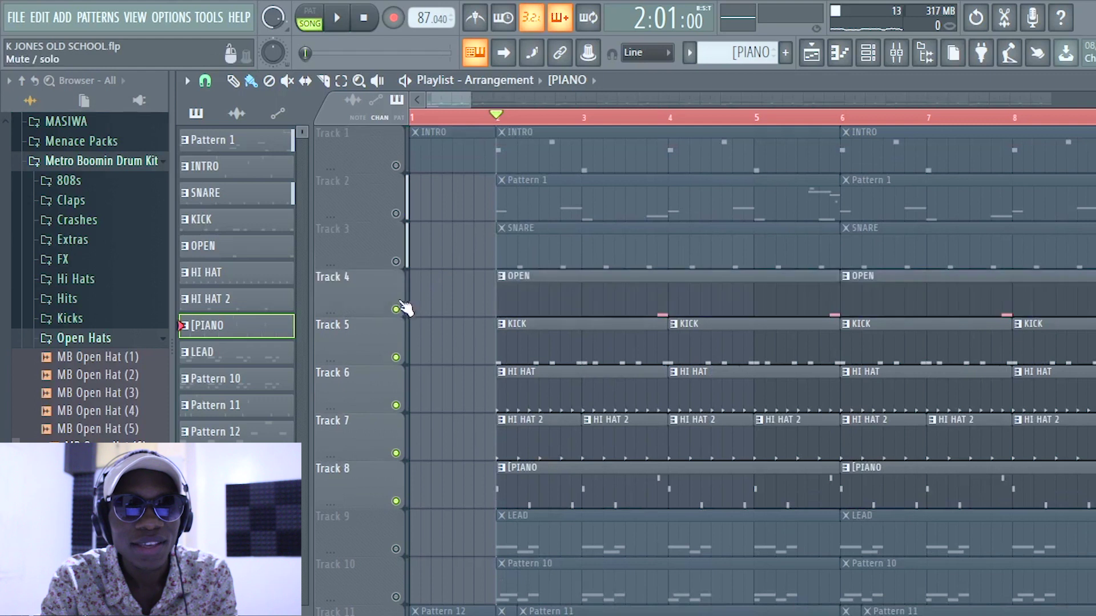
left_click(396, 262)
left_click(396, 213)
left_click(397, 166)
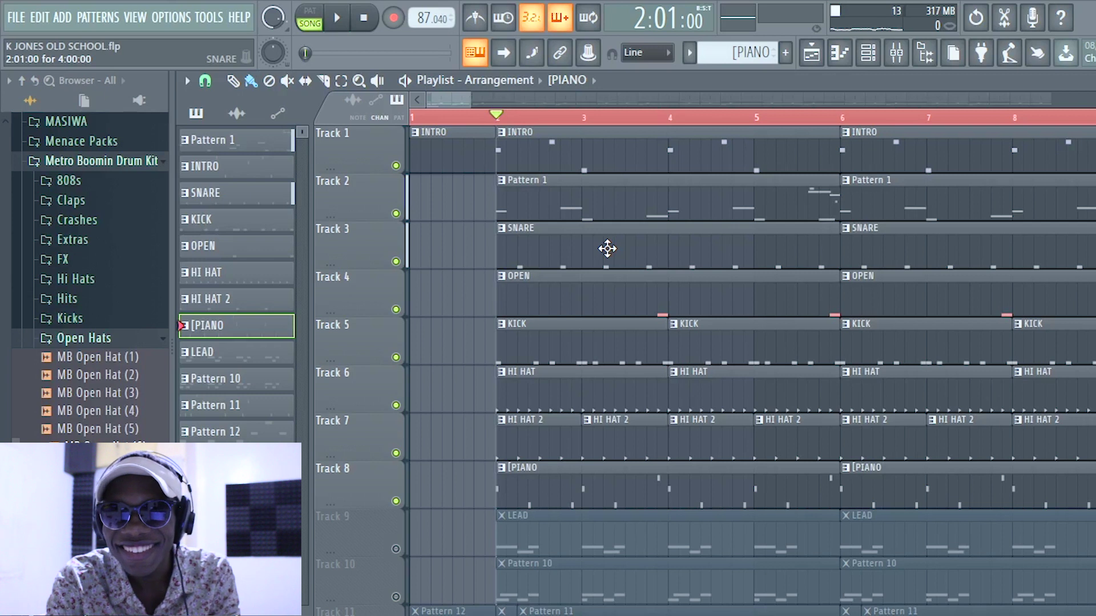
Unmute Tracks 9, 10 and 13 to bring in LEAD, Pattern 10 and the KSHMR Natural Ambiance 05 - Rain clips.
scroll(607, 249, "down", 5)
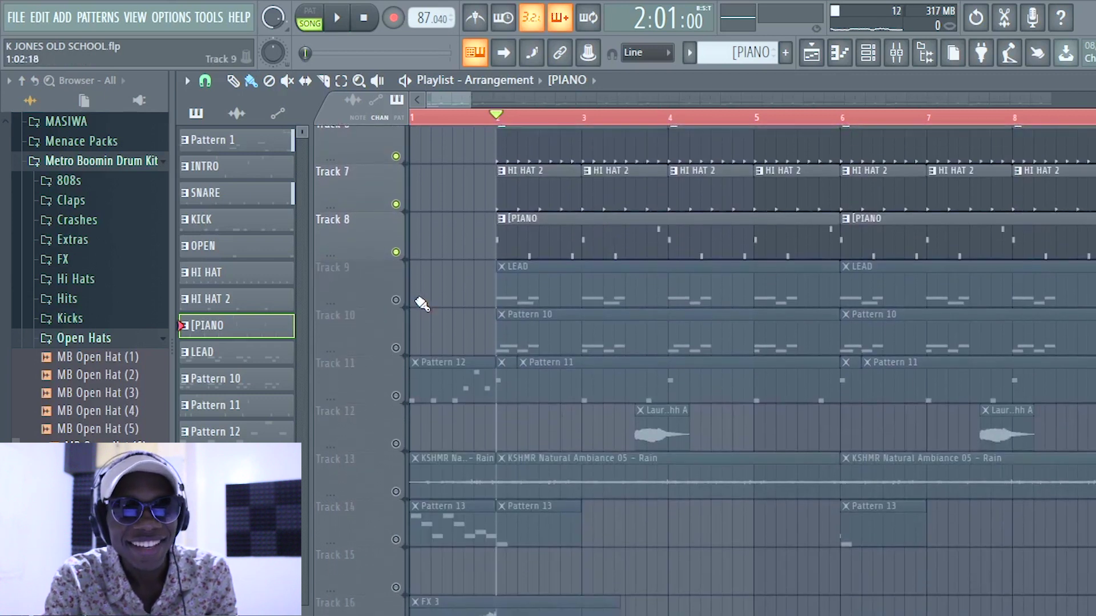
left_click(395, 300)
left_click(396, 348)
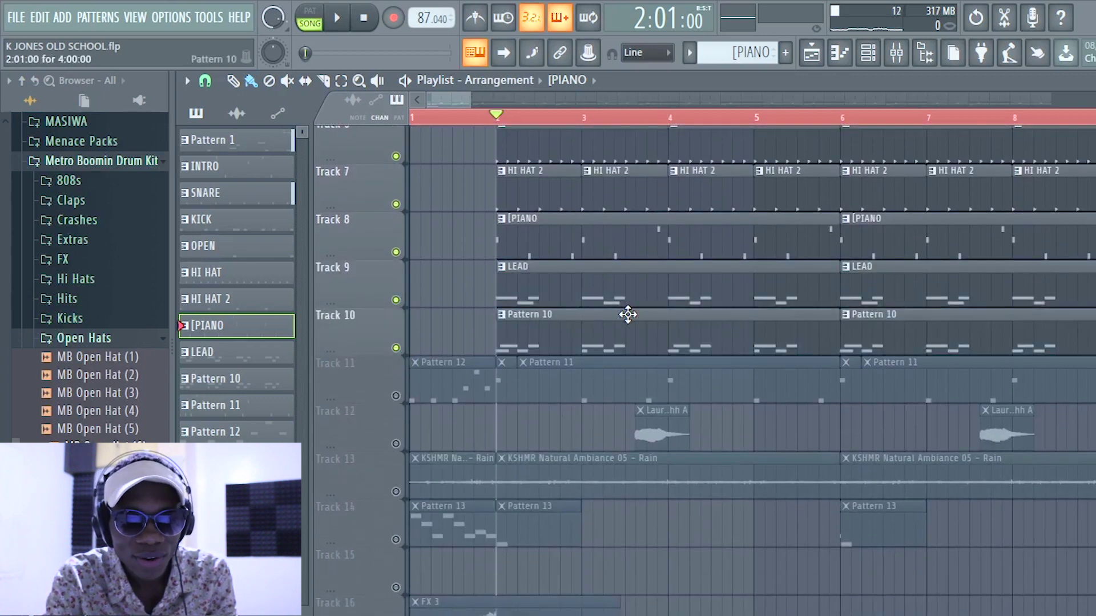
scroll(627, 315, "down", 2)
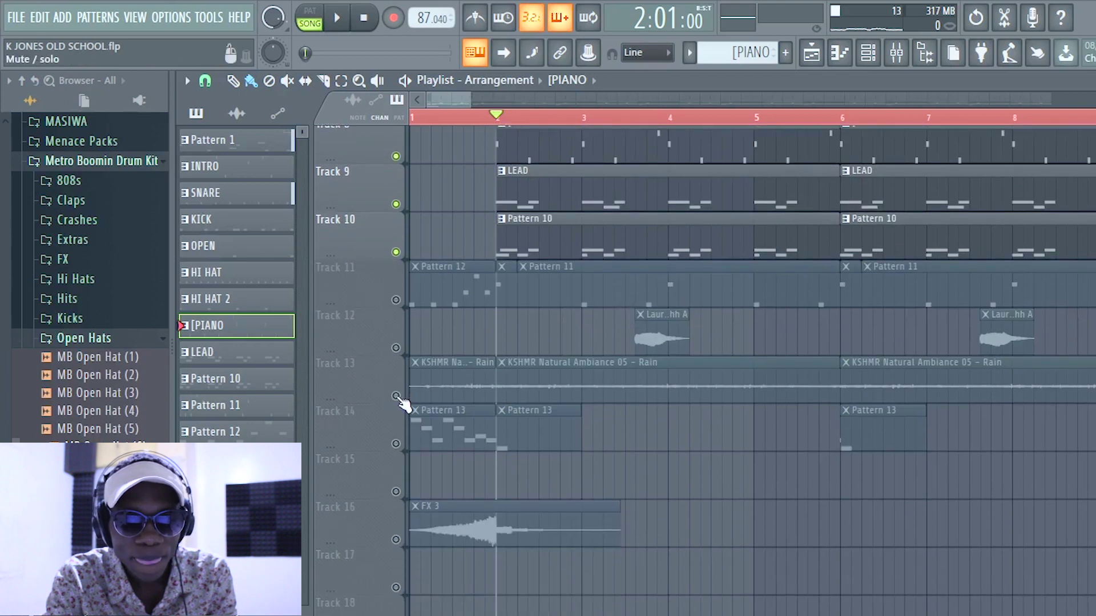
left_click(396, 397)
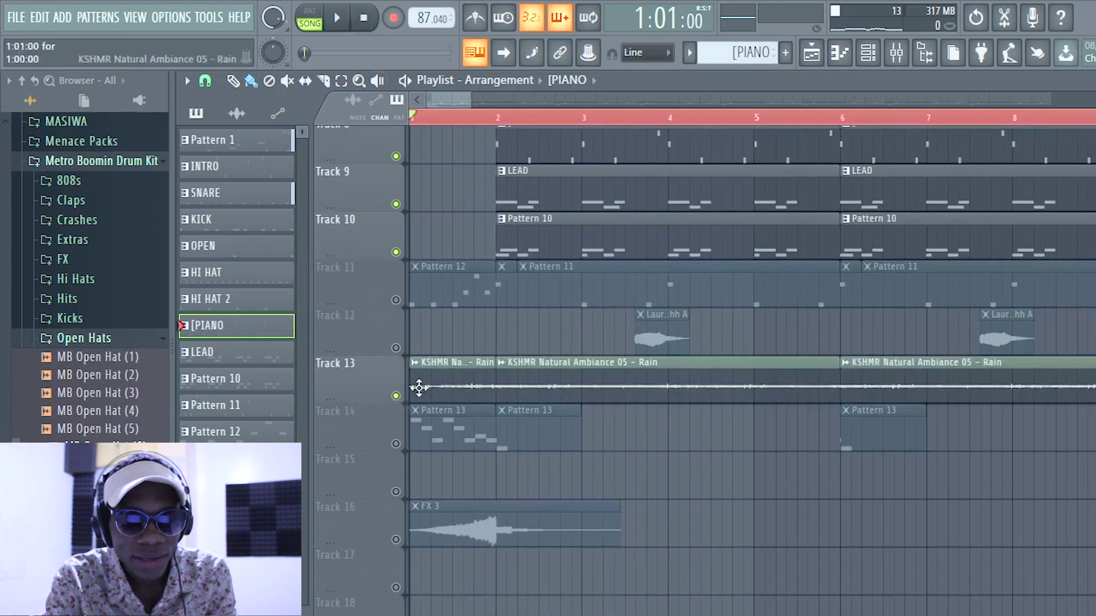
Solo Track 14 and play Pattern 13 on its own.
right_click(396, 444)
key("space")
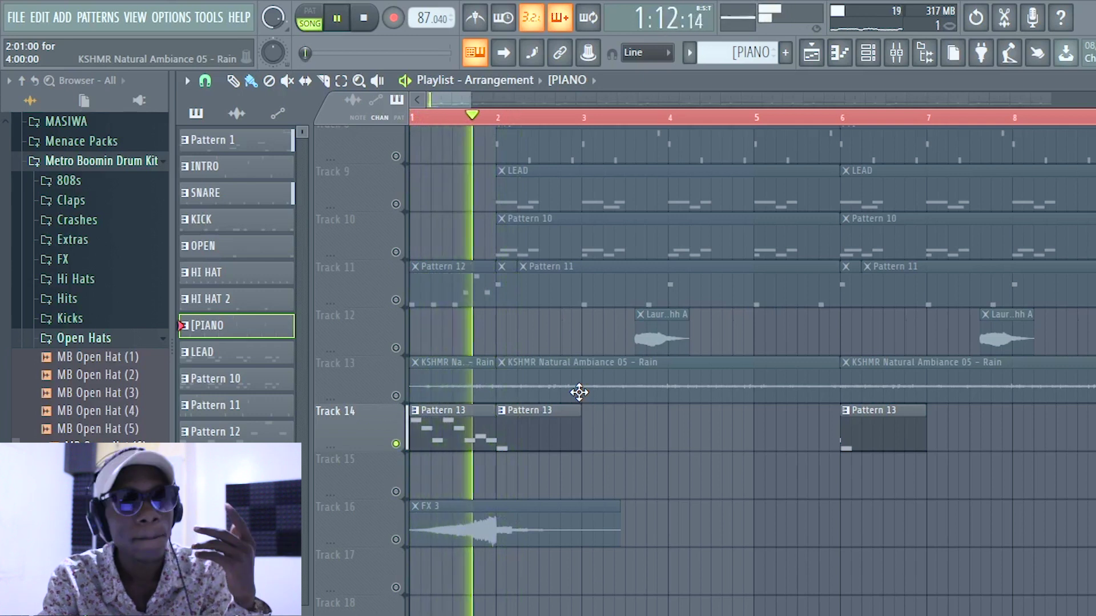
key("space")
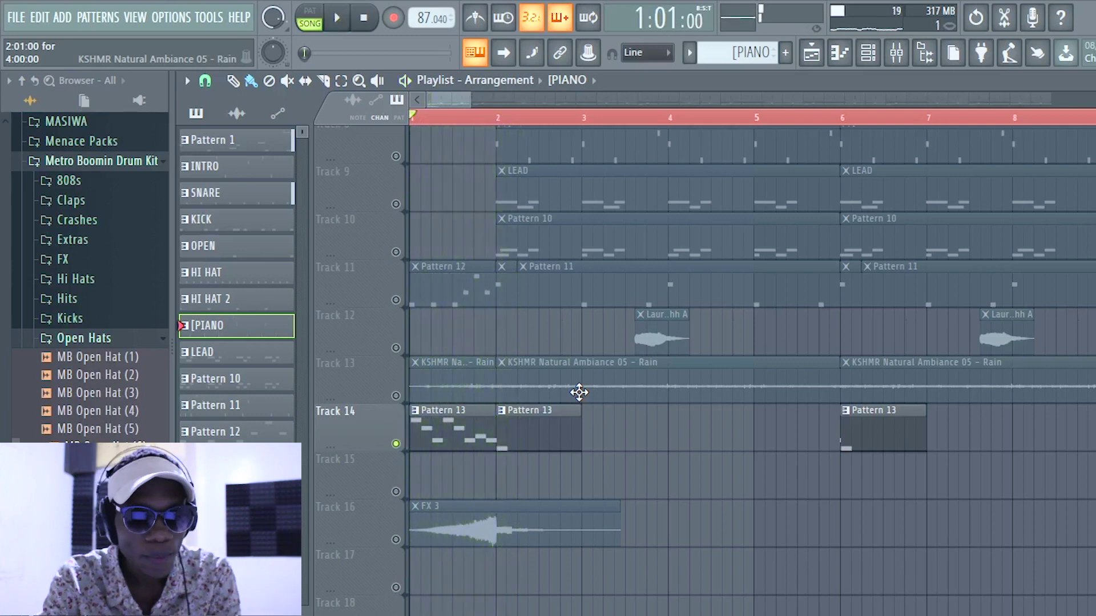
key("space")
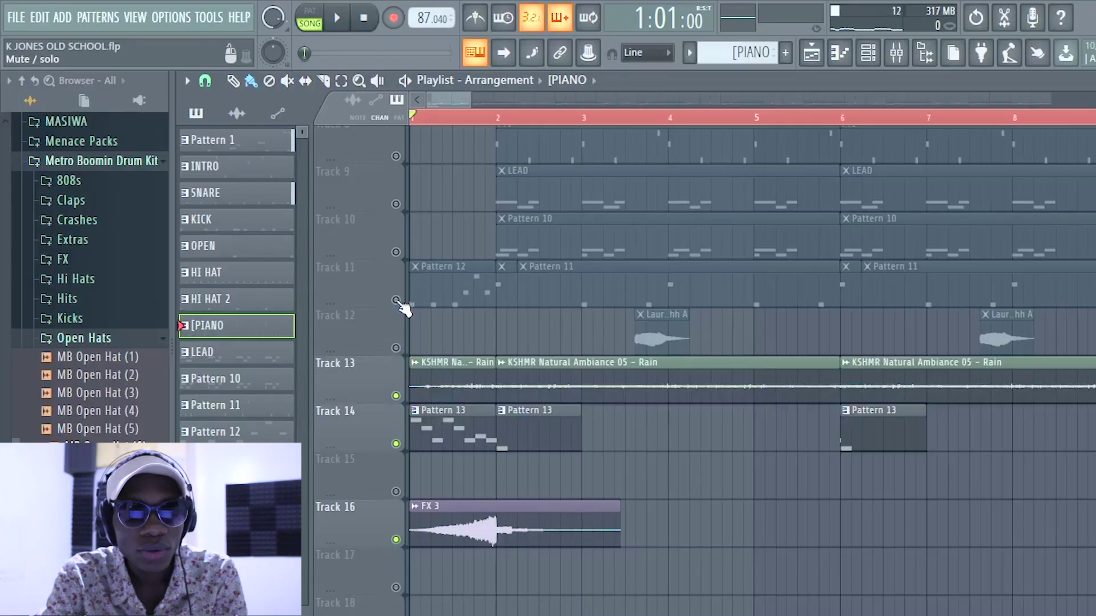
Solo Track 11 to audition Pattern 12, and unmute Track 14 to hear it together with Pattern 13.
right_click(396, 300)
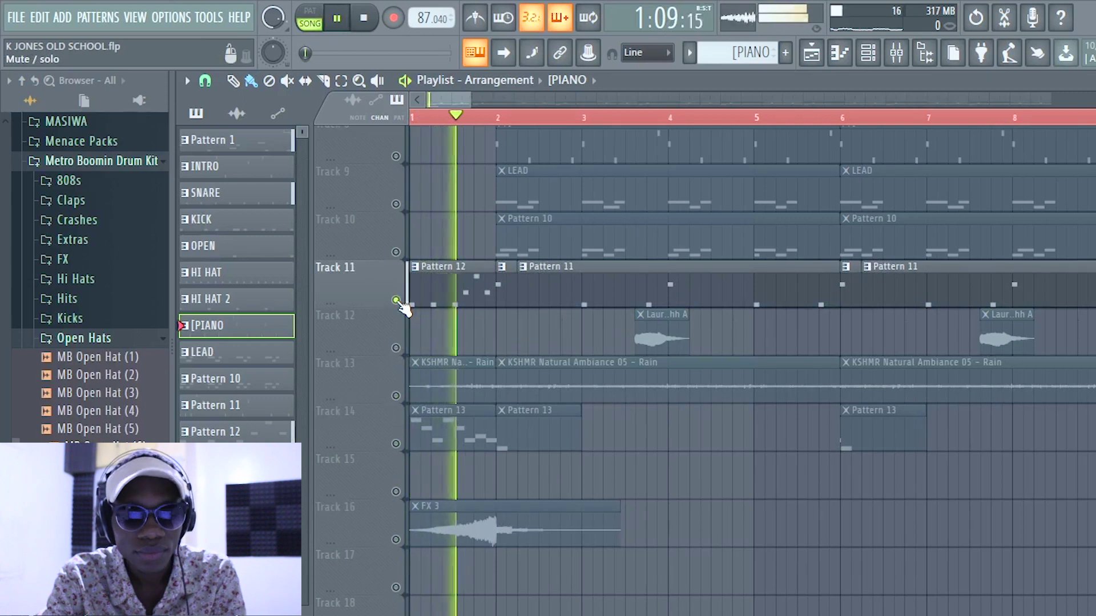
key("space")
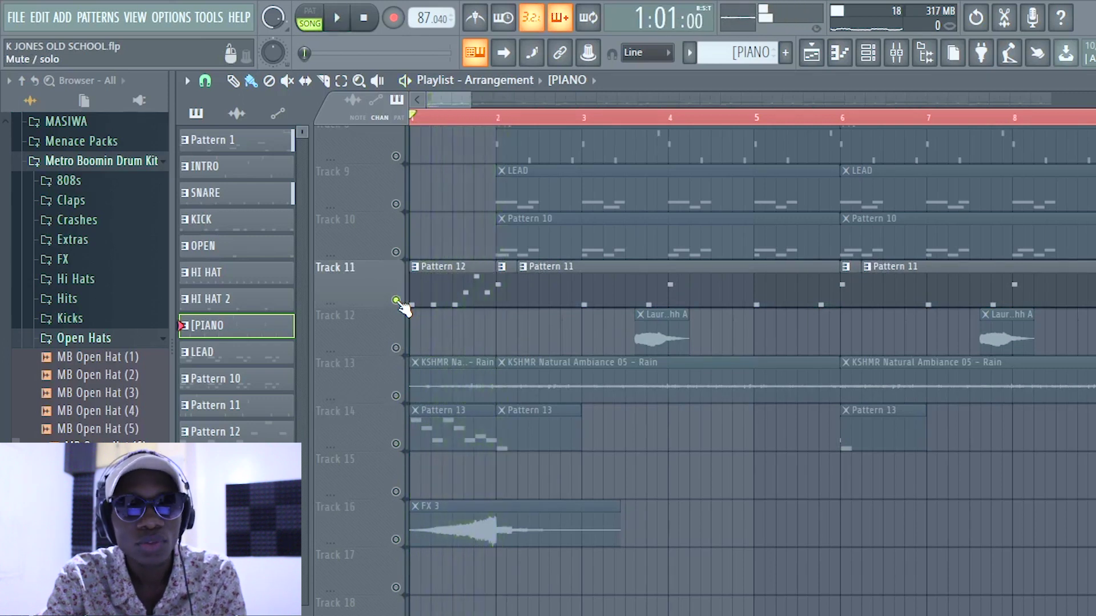
left_click(396, 444)
key("space")
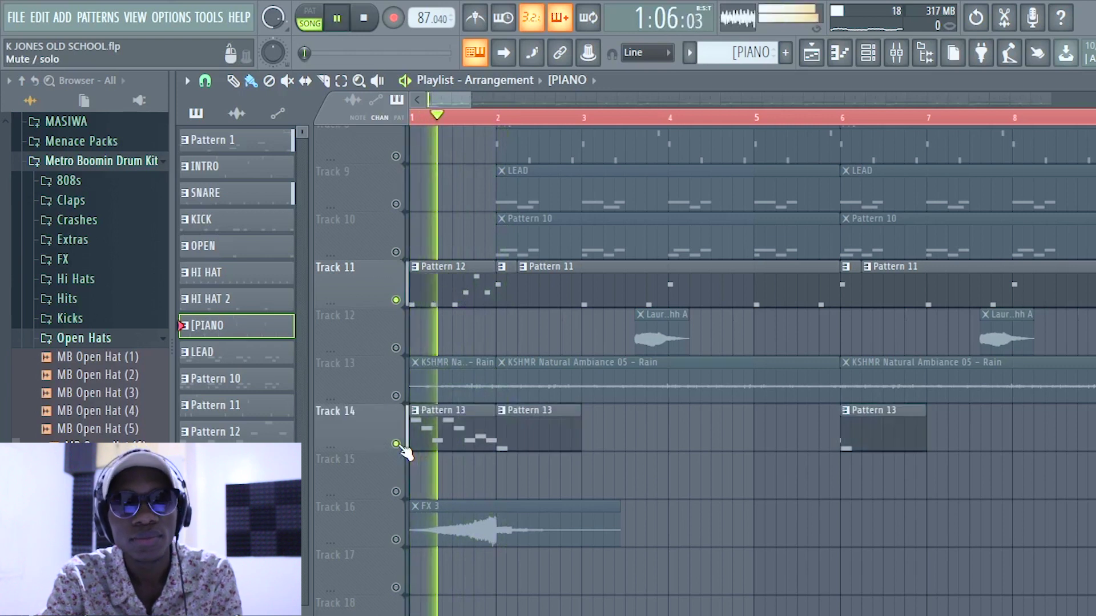
key("space")
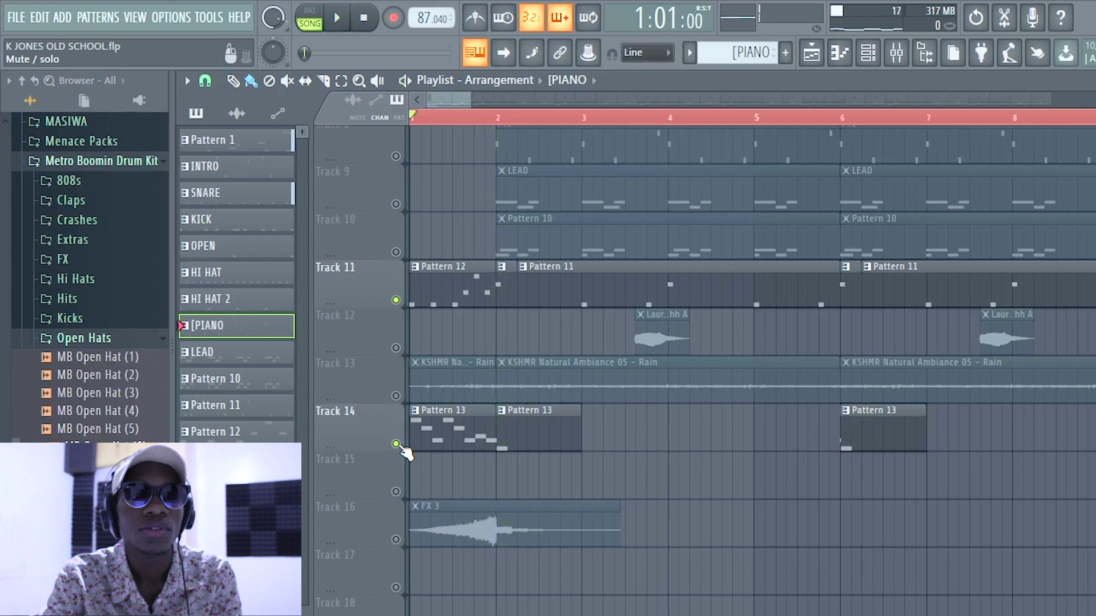
Unmute all playlist tracks again after the audition of Tracks 11 and 14.
right_click(396, 444)
right_click(396, 444)
scroll(620, 247, "up", 4)
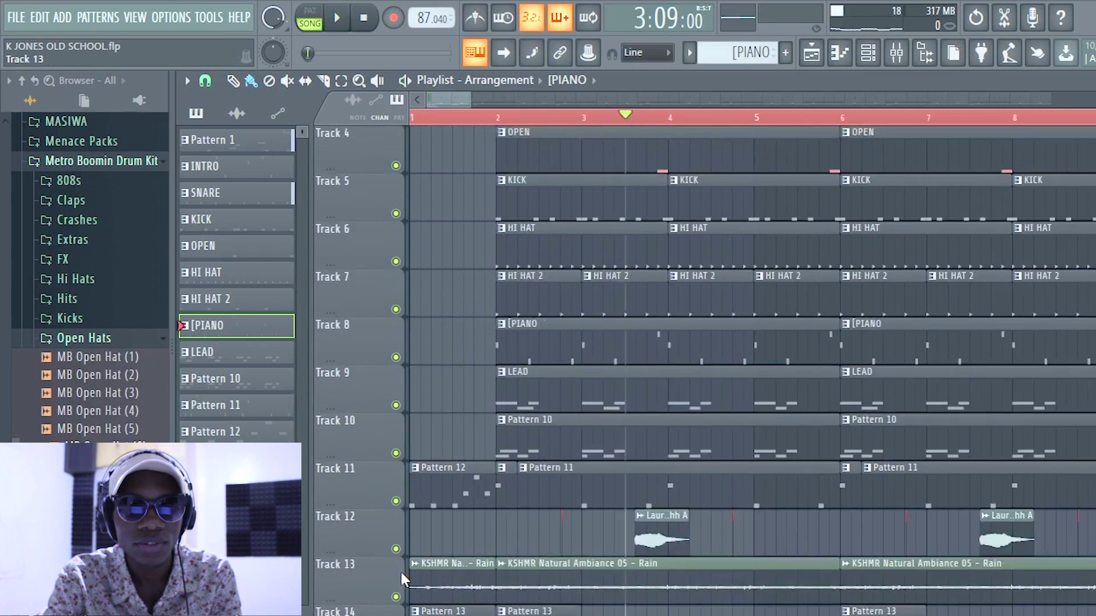
Solo Track 12 to audition its short audio clip, and bring all the other tracks back in.
right_click(396, 549)
key("space")
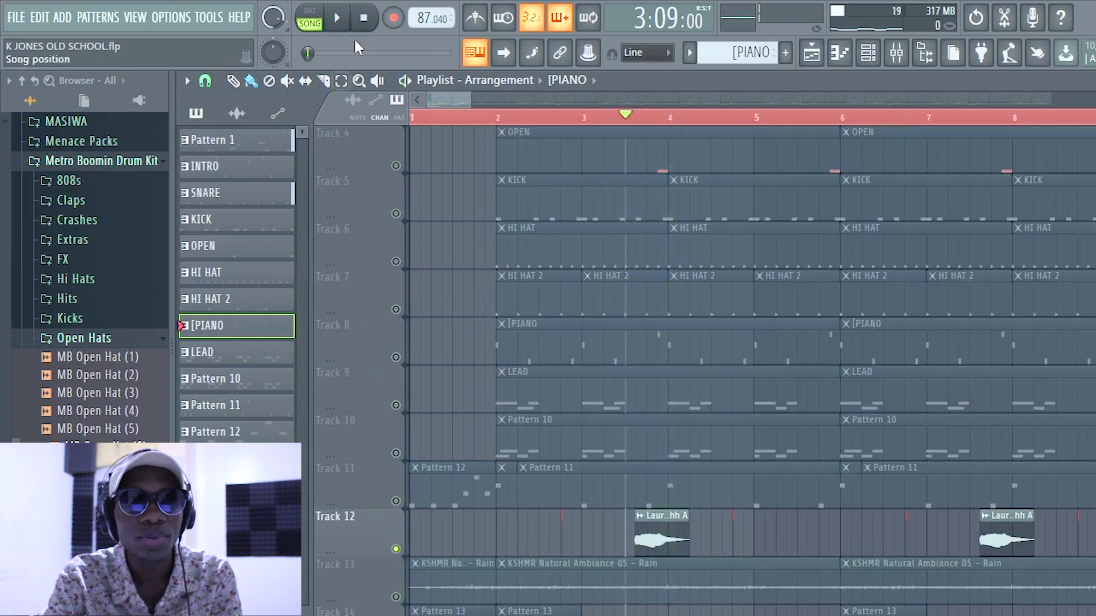
right_click(404, 503)
right_click(404, 502)
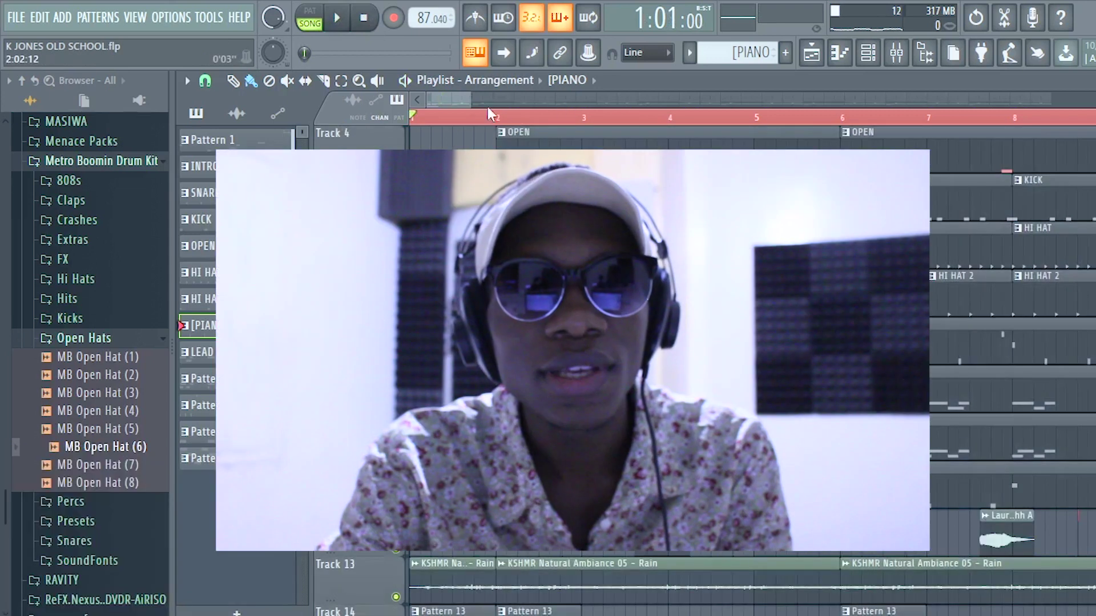
Examine how the patterns and audio clips are arranged on all tracks over the first 31 bars.
left_click_drag(645, 101, 551, 109)
left_click_drag(583, 110, 607, 110)
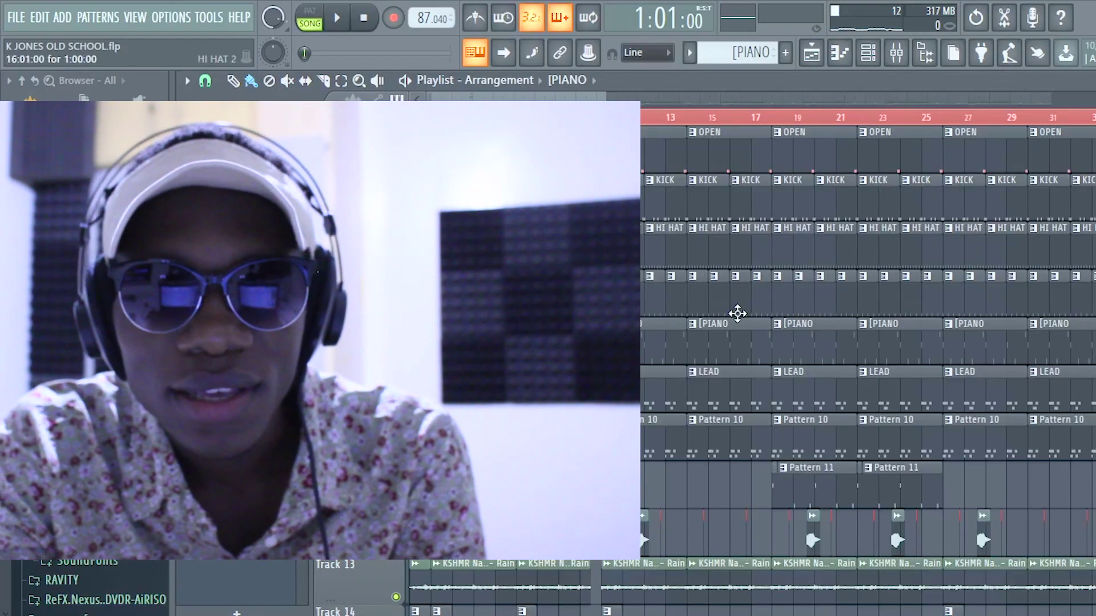
scroll(734, 313, "down", 5)
scroll(735, 313, "up", 8)
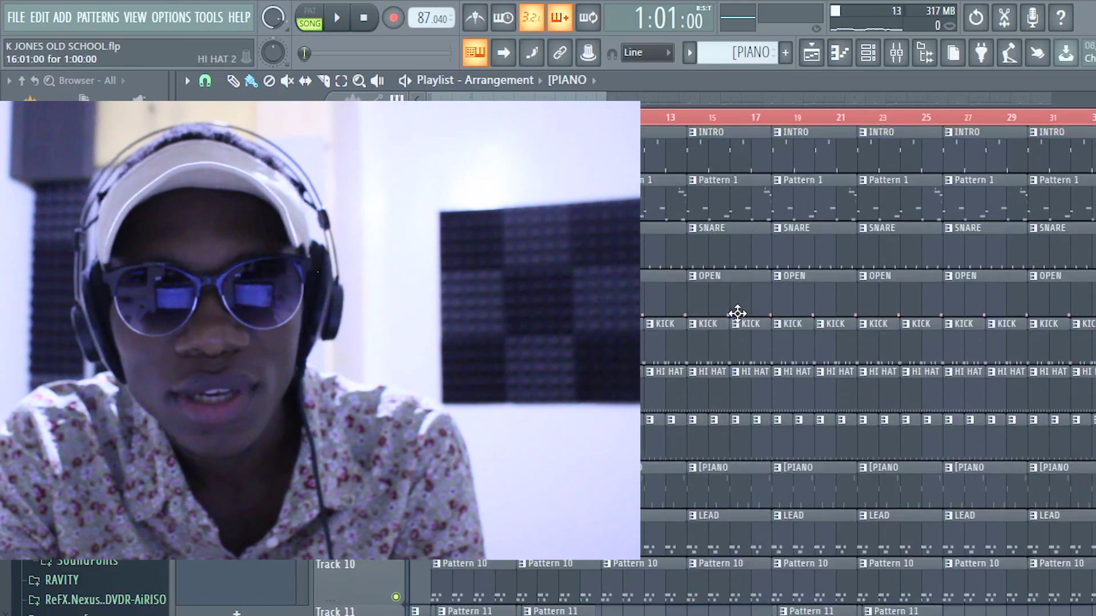
scroll(737, 313, "down", 3)
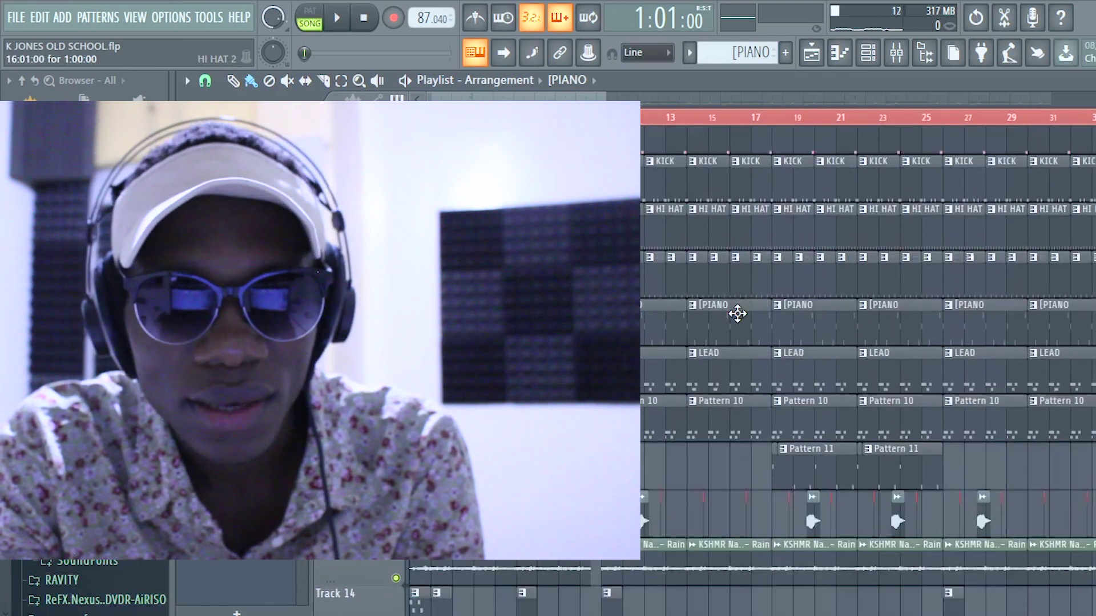
scroll(737, 313, "down", 6)
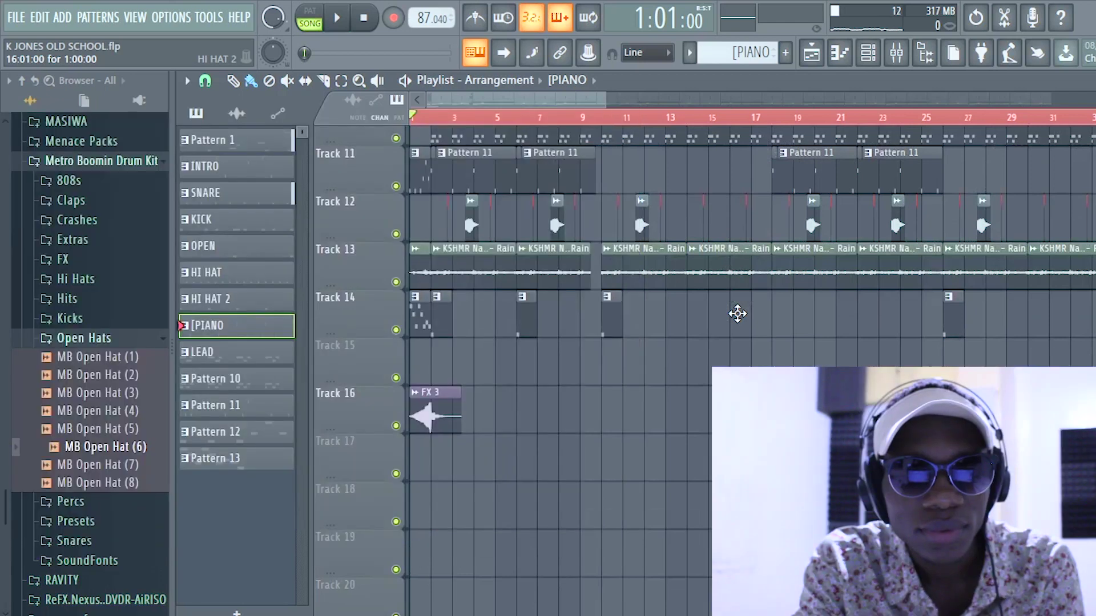
Solo Track 16 to audition the FX 3 clip, and unmute all tracks again.
right_click(396, 426)
key("space")
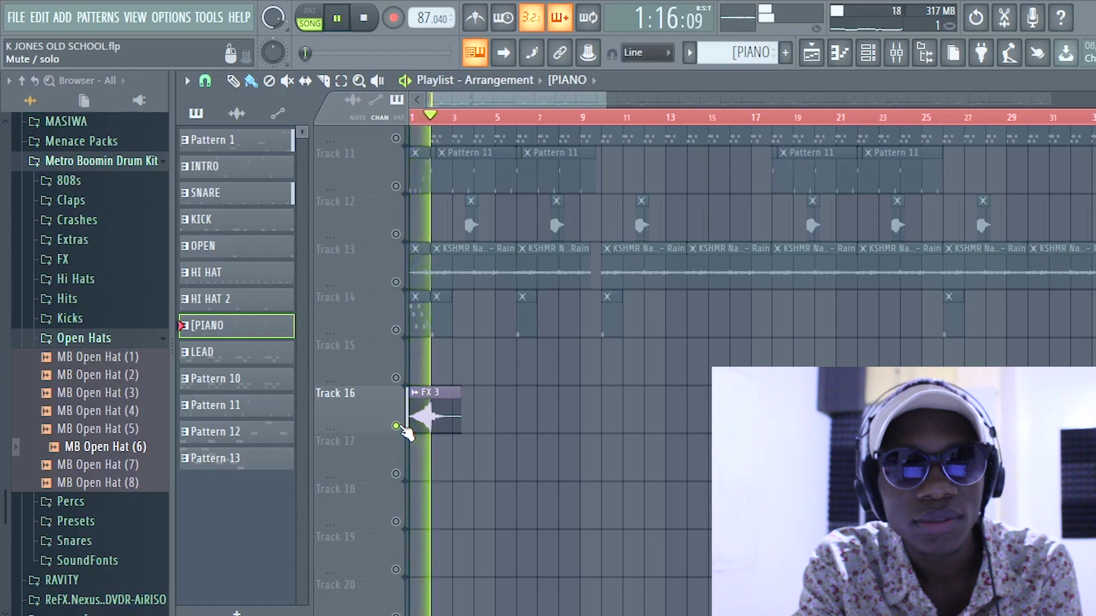
right_click(396, 426)
key("space")
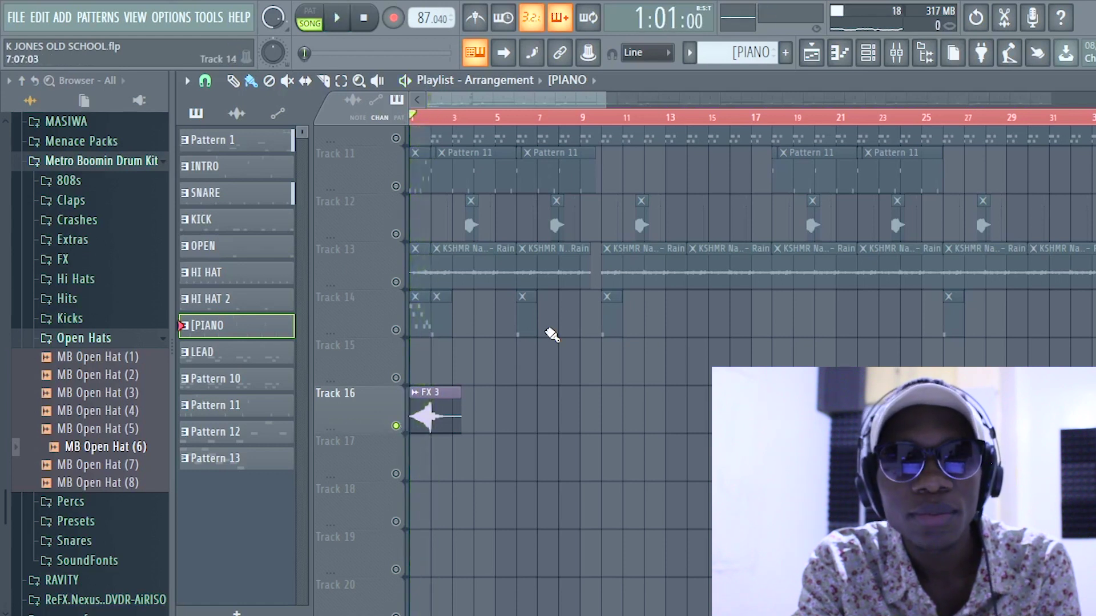
right_click(396, 330)
right_click(396, 330)
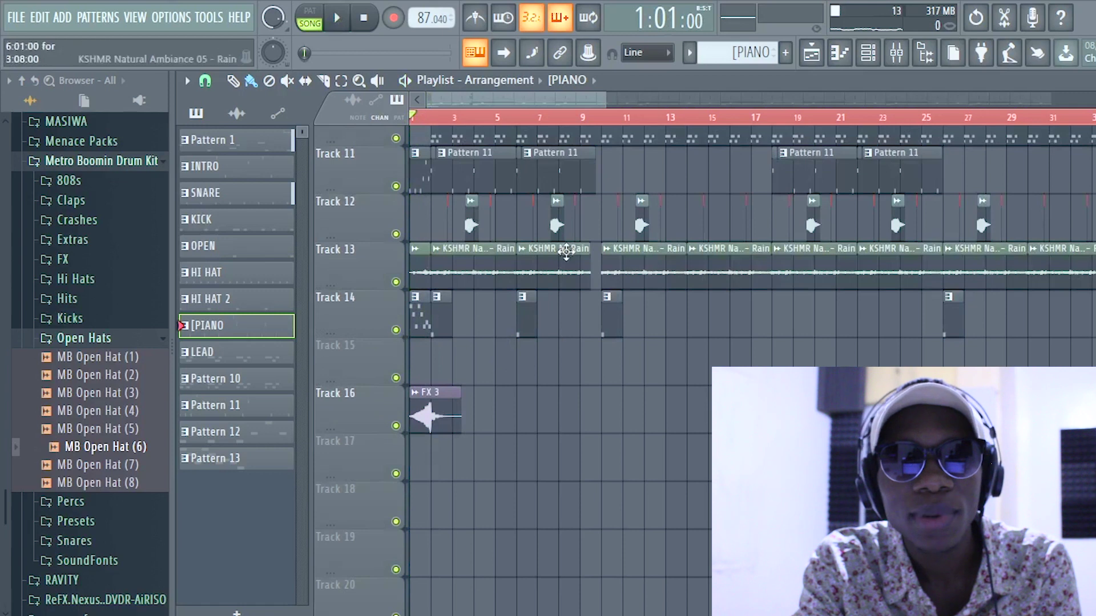
Play the full arrangement from the start with all tracks active, and stop playback.
scroll(628, 214, "up", 5)
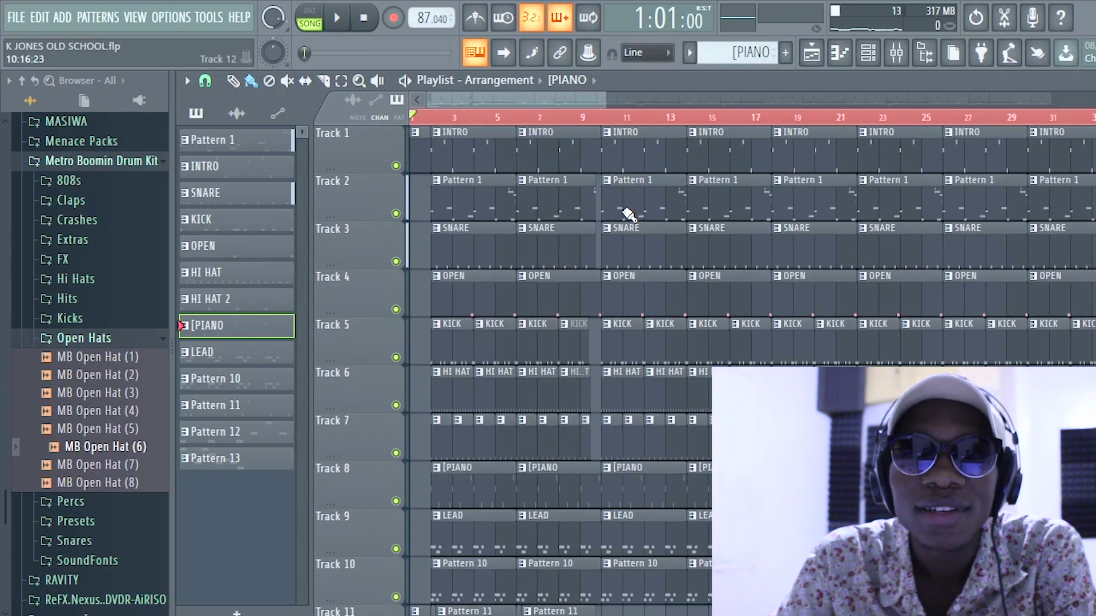
scroll(628, 214, "down", 5)
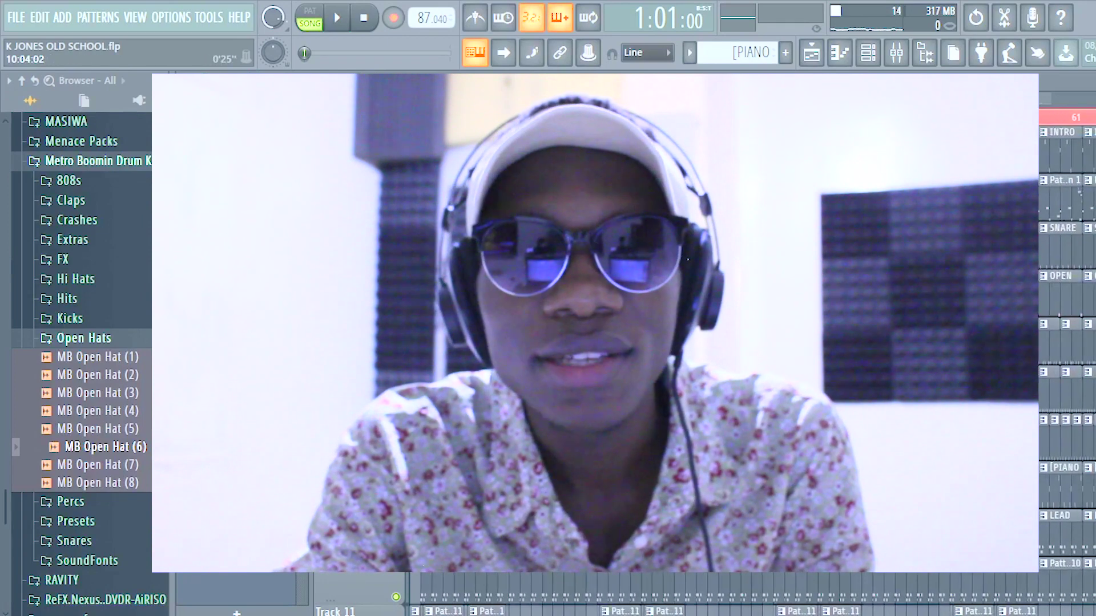
scroll(628, 214, "up", 4)
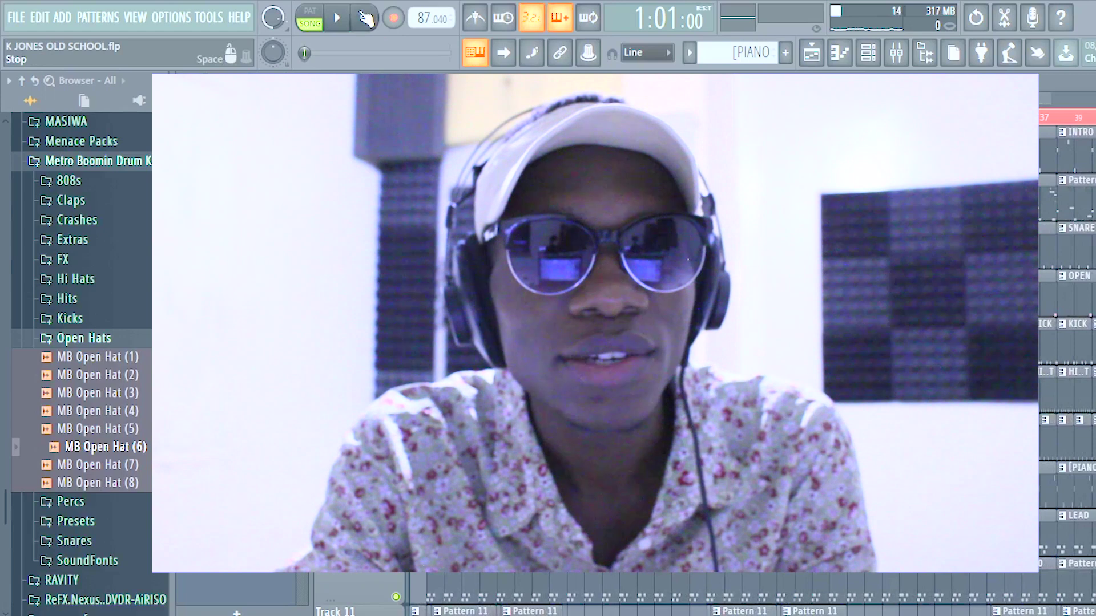
key("space")
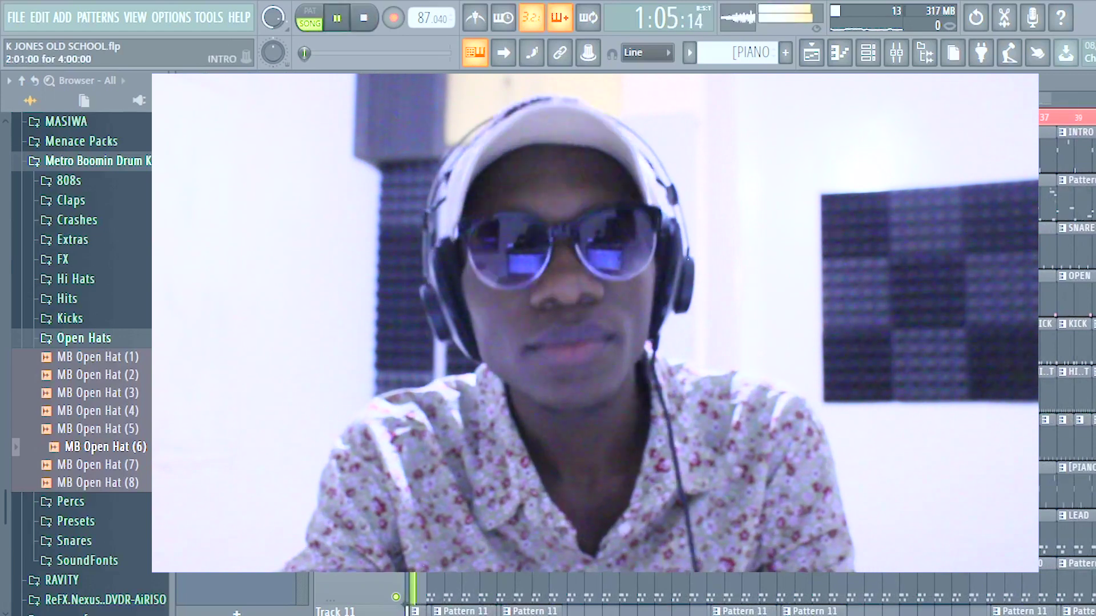
scroll(628, 214, "down", 4)
scroll(628, 214, "up", 3)
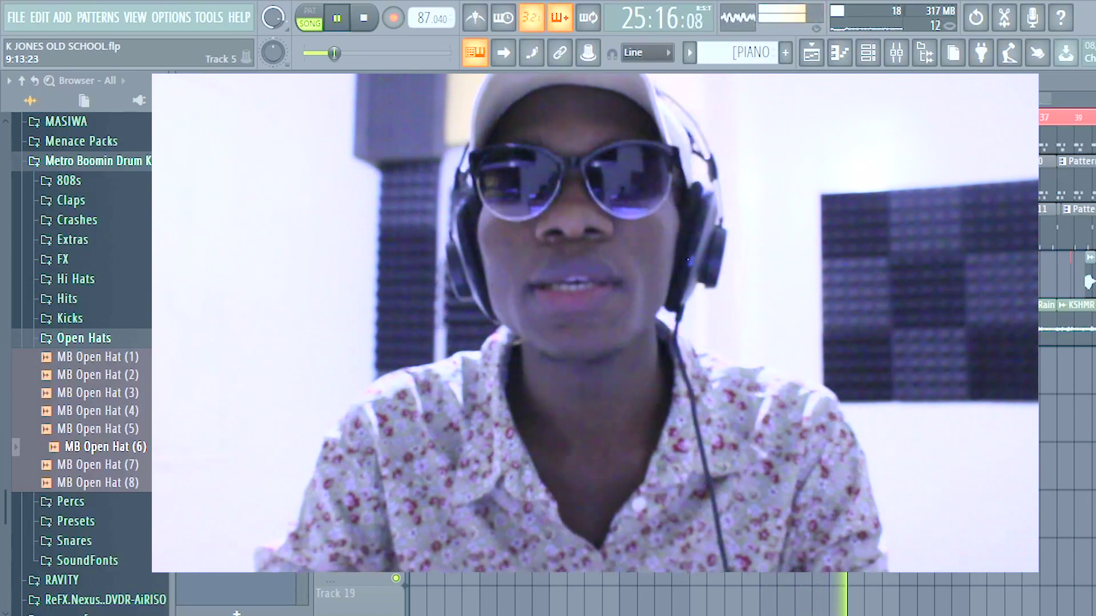
key("space")
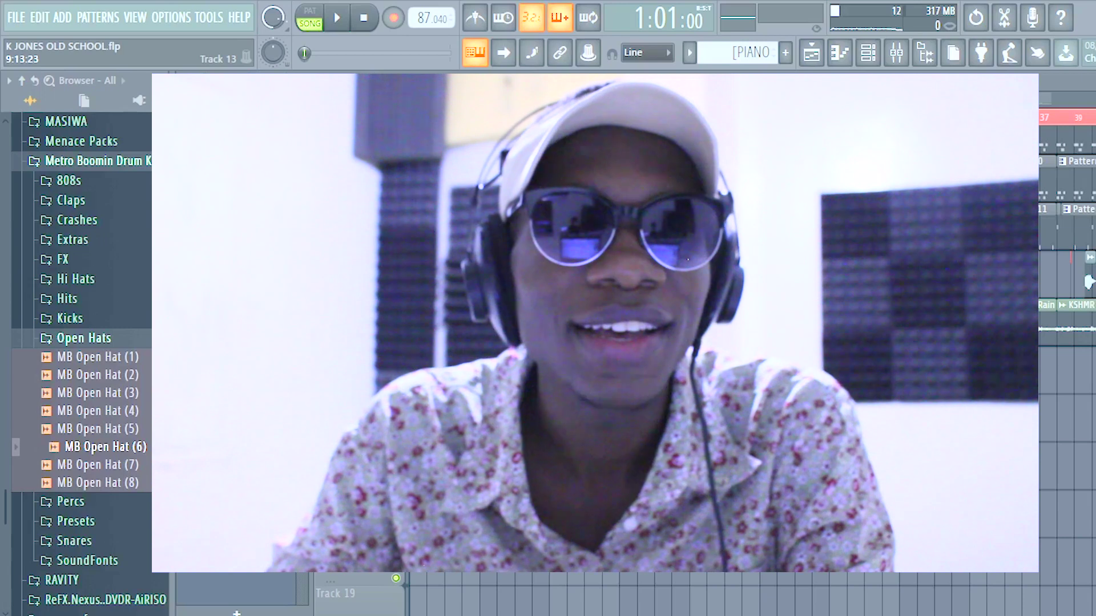
scroll(1065, 343, "up", 4)
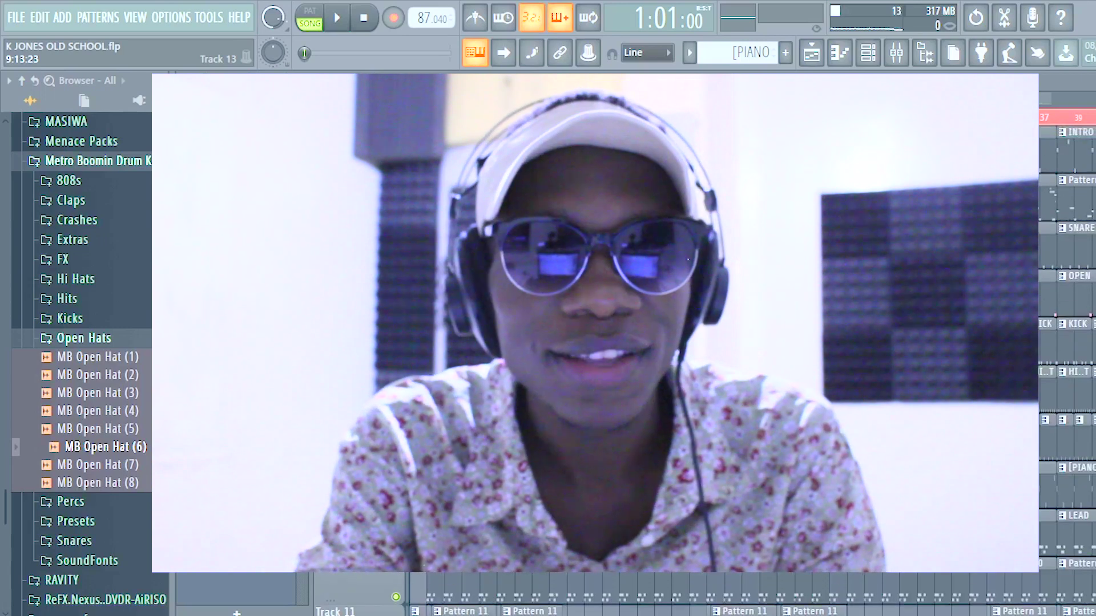
scroll(1065, 343, "up", 3)
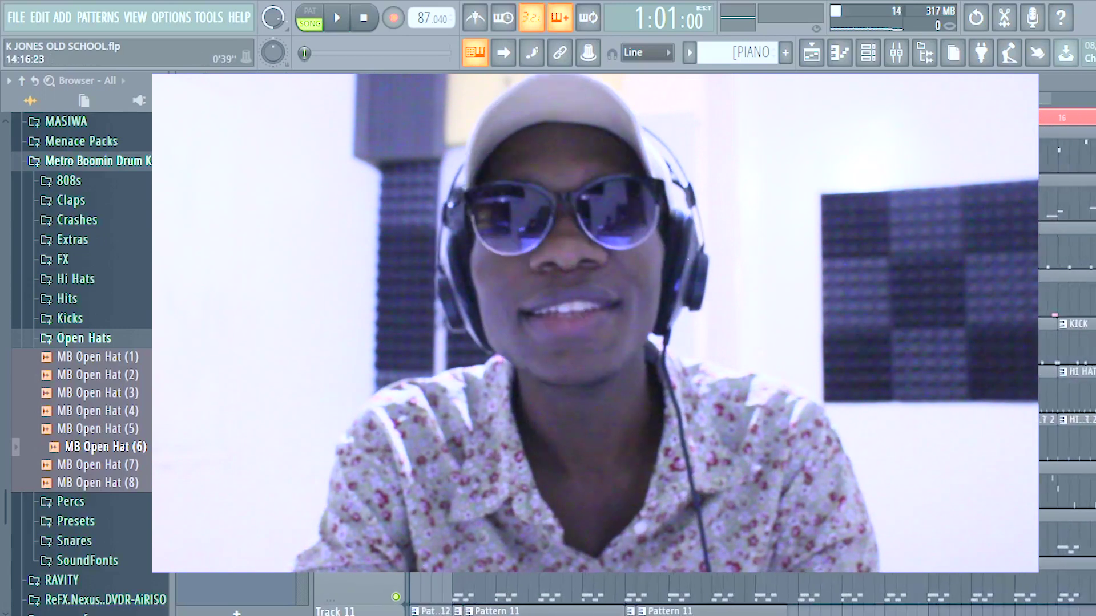